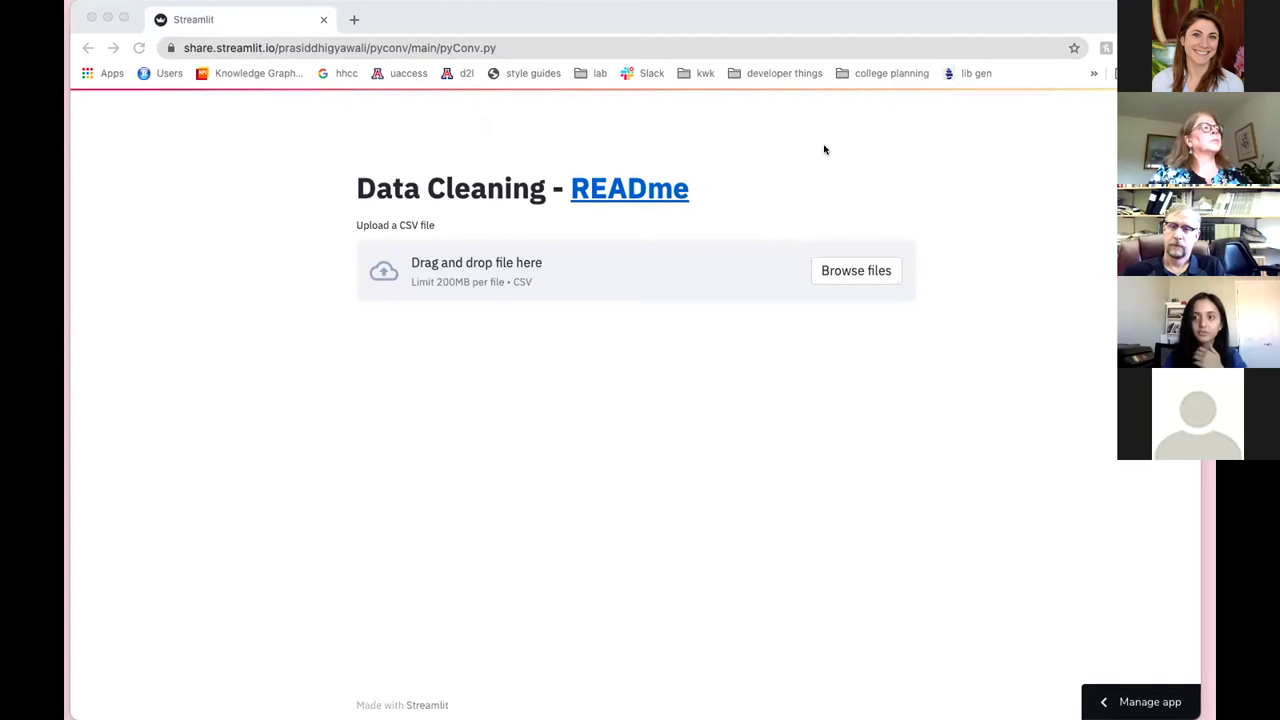
- Open the Data Cleaning README in a new browser tab and view its before-and-after dataset examples
{"action": "left_click_drag", "start_coordinate": [789, 23], "coordinate": [791, 22]}
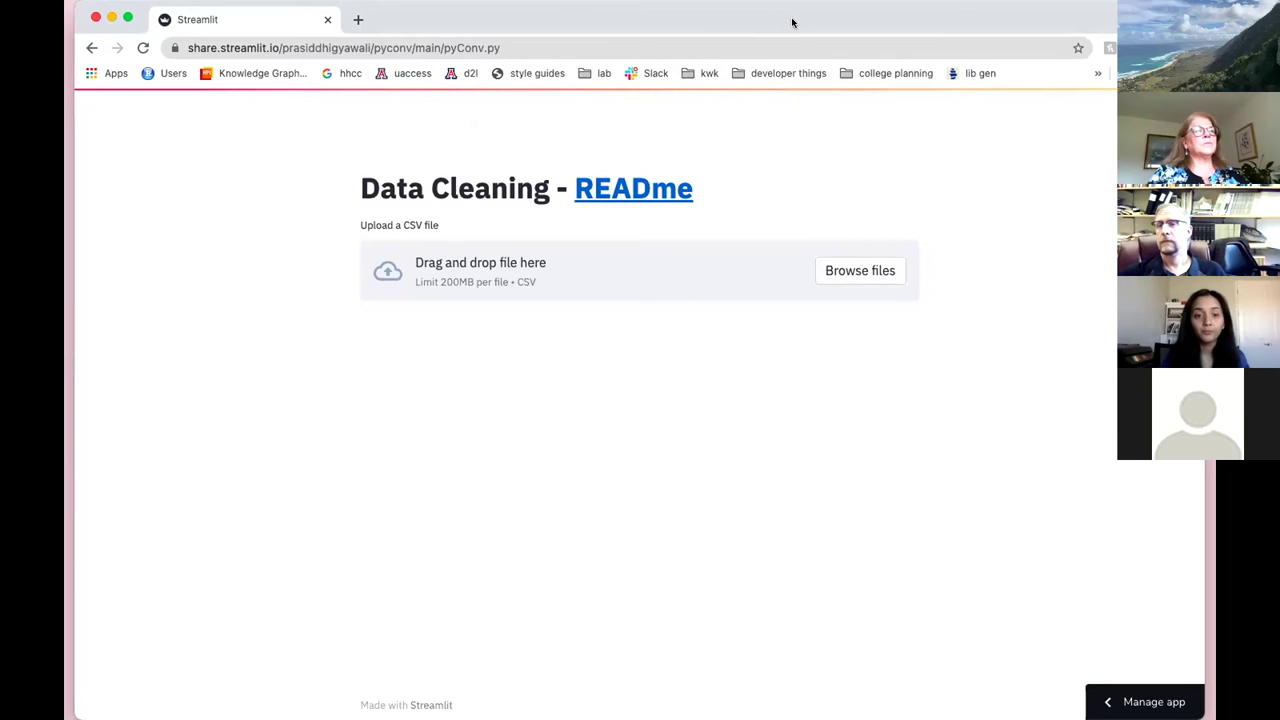
{"action": "left_click", "coordinate": [351, 44]}
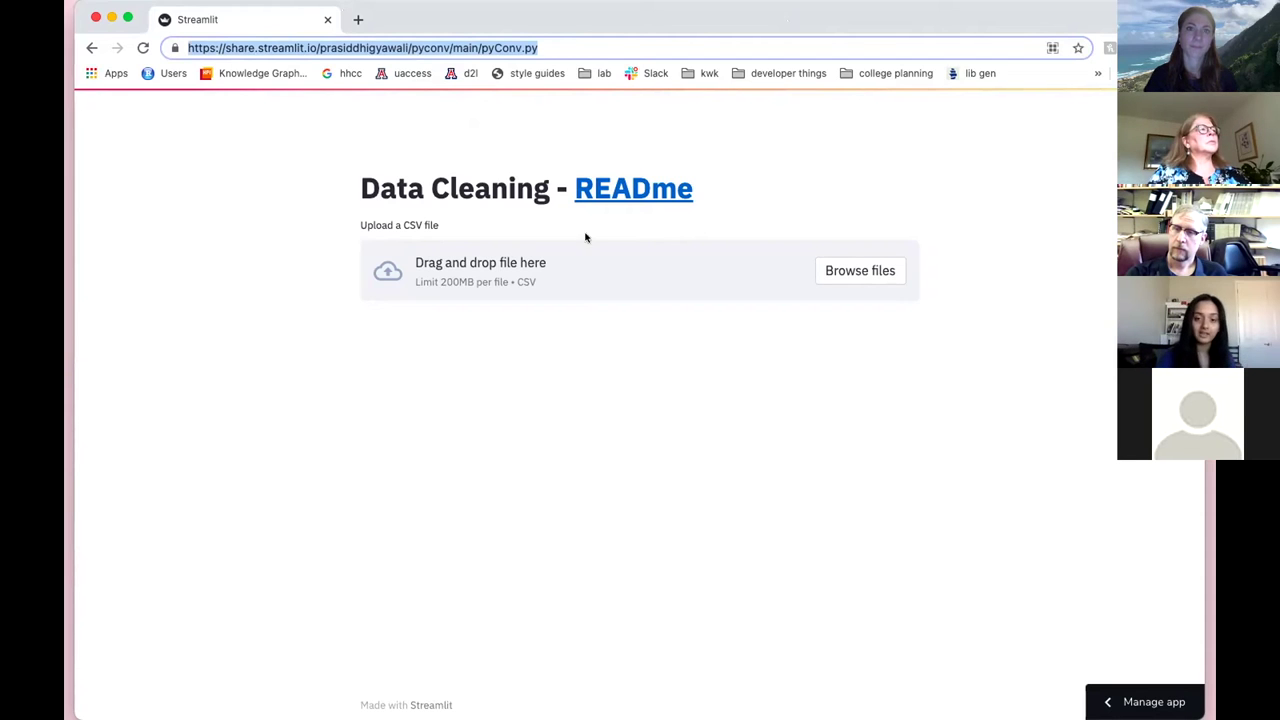
{"action": "left_click", "coordinate": [570, 408]}
{"action": "right_click", "coordinate": [588, 183]}
{"action": "left_click", "coordinate": [610, 192]}
{"action": "left_click", "coordinate": [417, 21]}
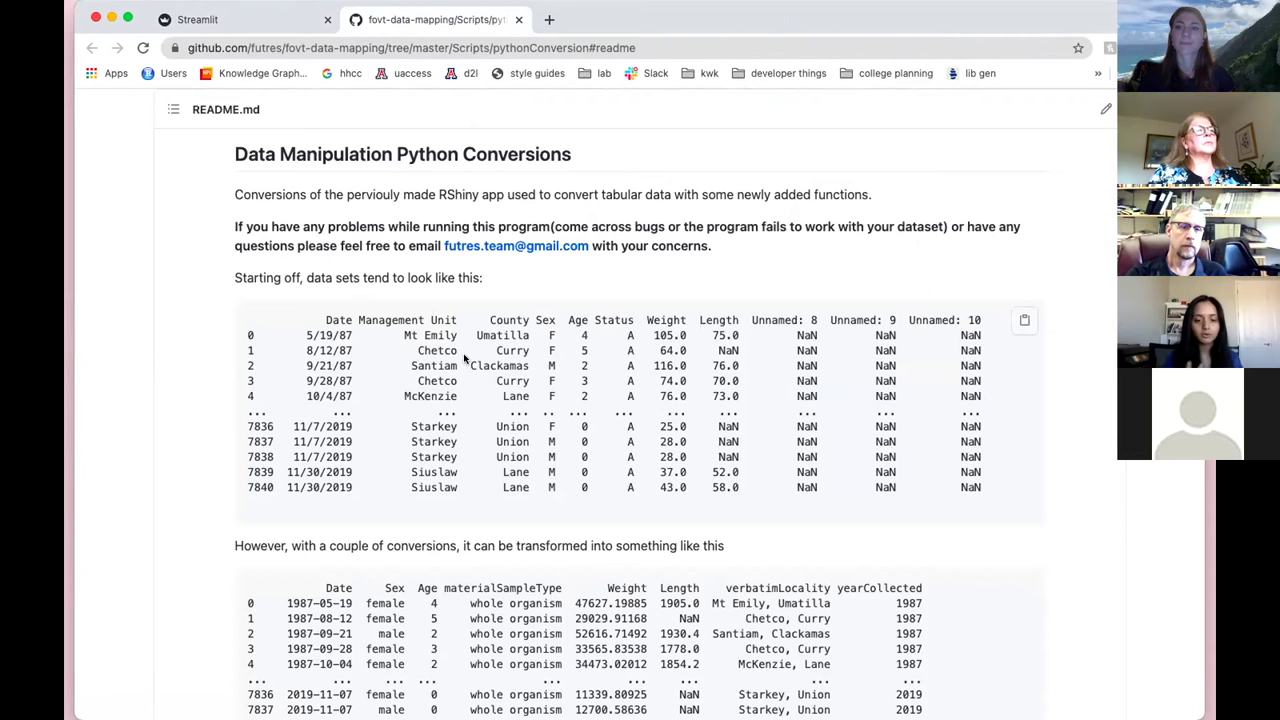
{"action": "scroll", "coordinate": [464, 358], "scroll_direction": "down", "scroll_amount": 1}
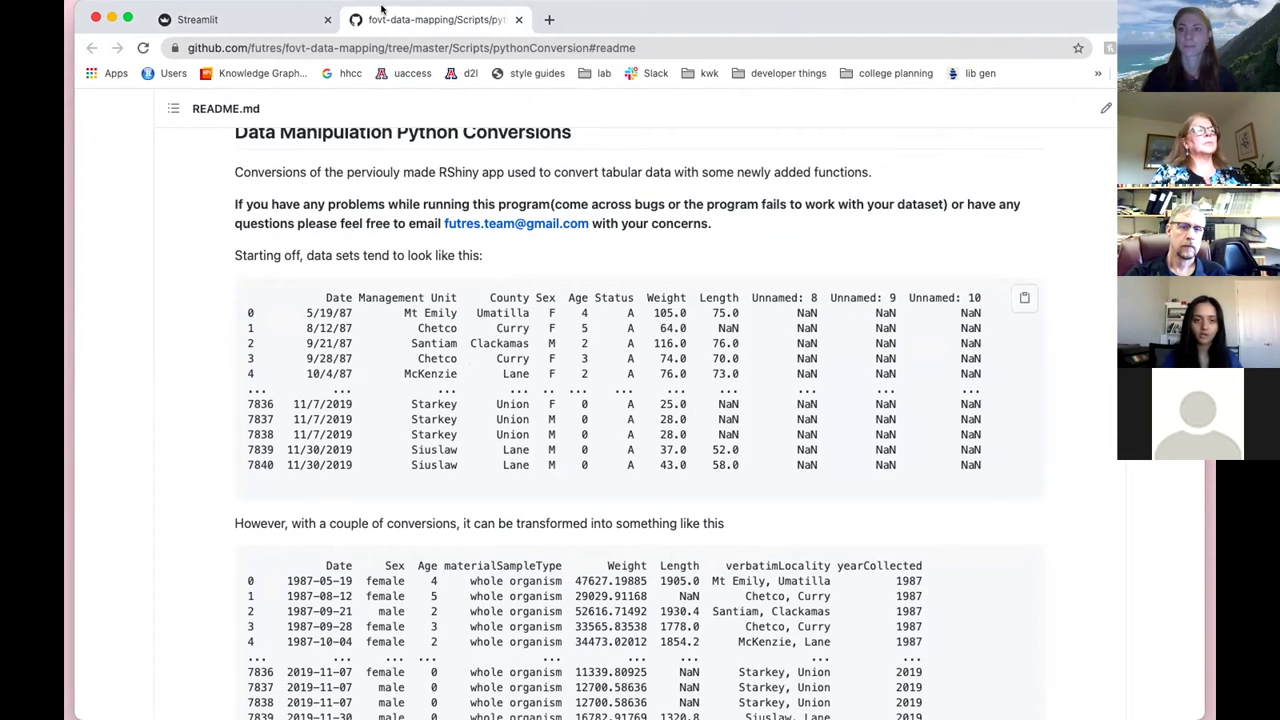
- Return to the Streamlit page and upload coug-matsamp.csv from the pyConv folder
{"action": "left_click", "coordinate": [266, 24]}
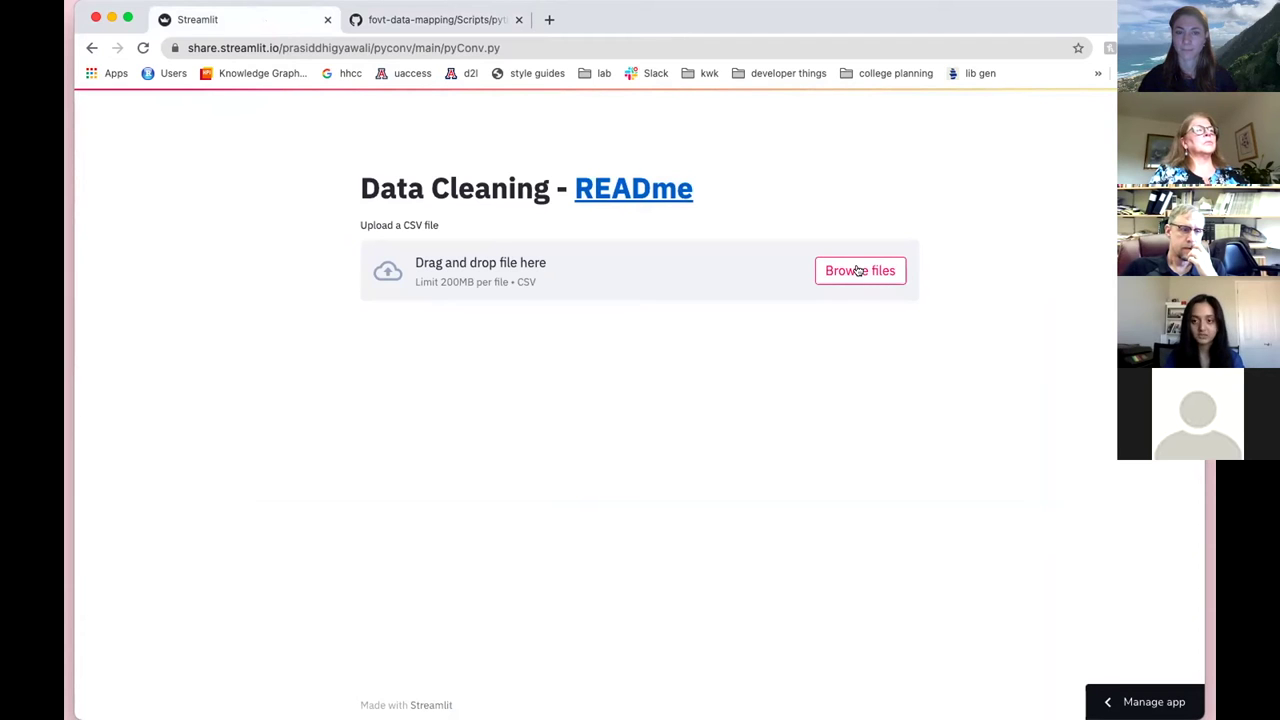
{"action": "left_click", "coordinate": [858, 270]}
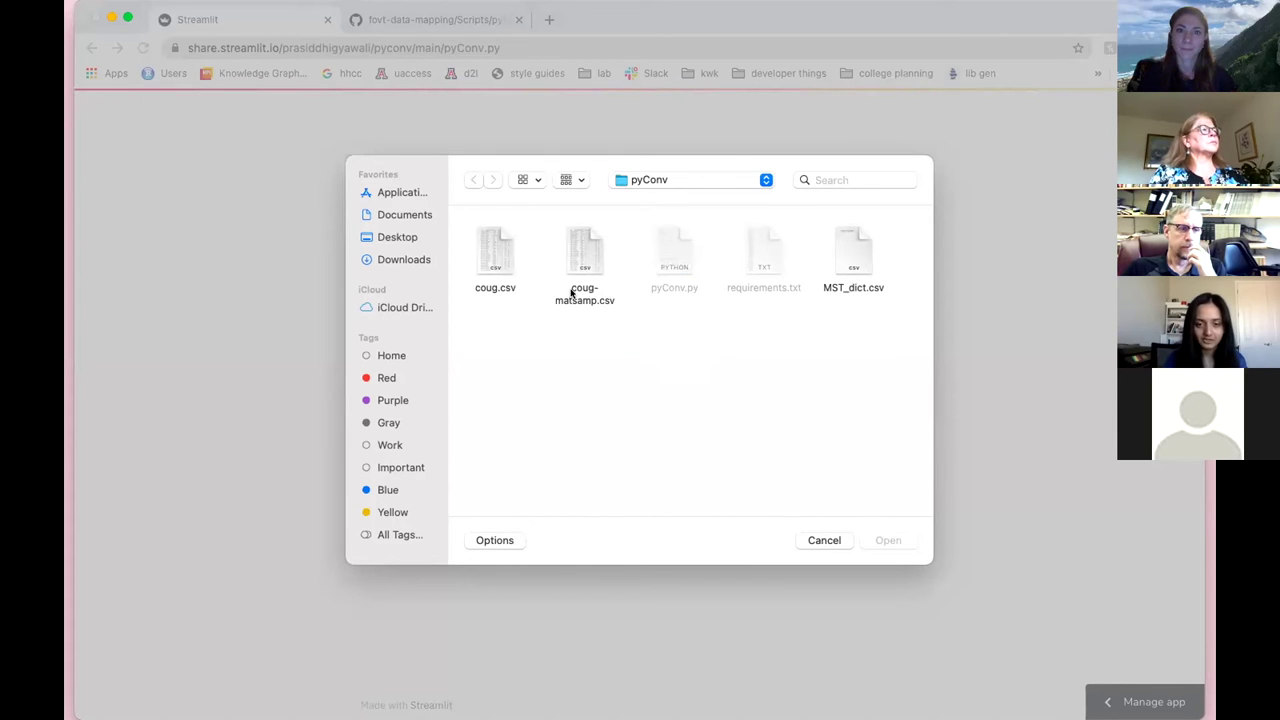
{"action": "left_click", "coordinate": [582, 242]}
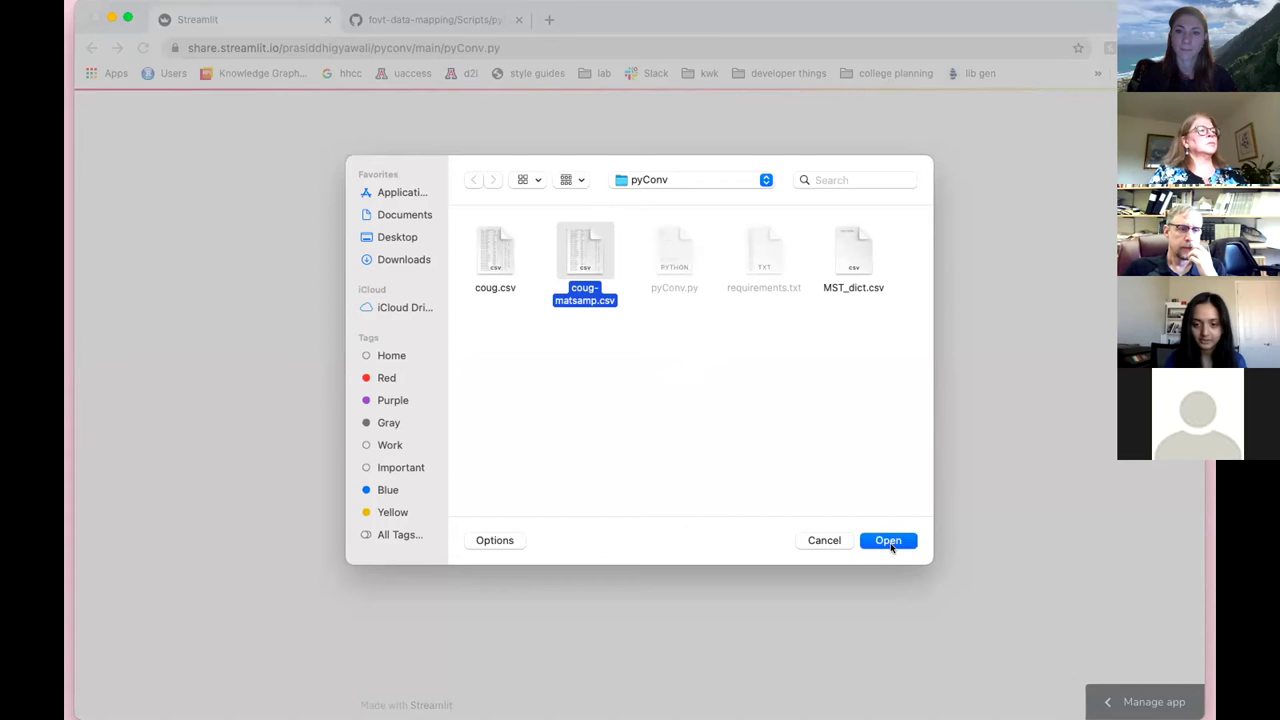
{"action": "left_click", "coordinate": [888, 540]}
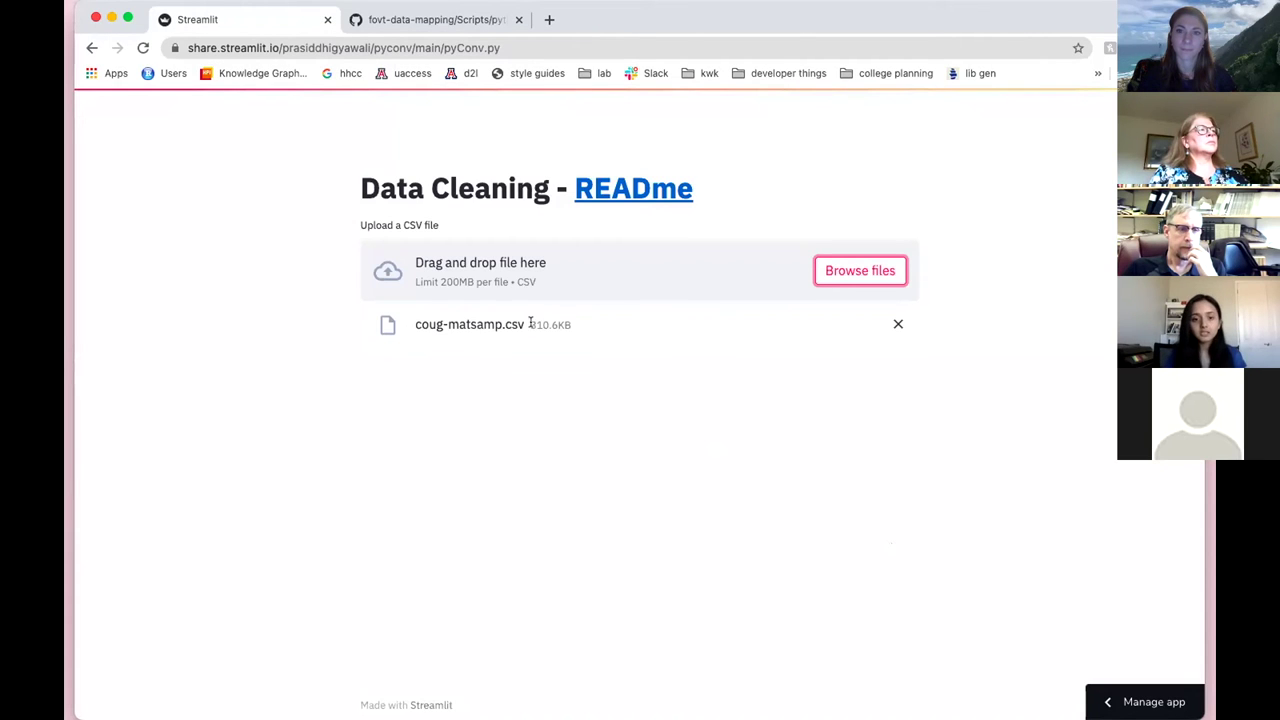
- Look over the uploaded data and the available cleaning functions, and enable the Material Sample Type function
{"action": "scroll", "coordinate": [297, 347], "scroll_direction": "down", "scroll_amount": 3}
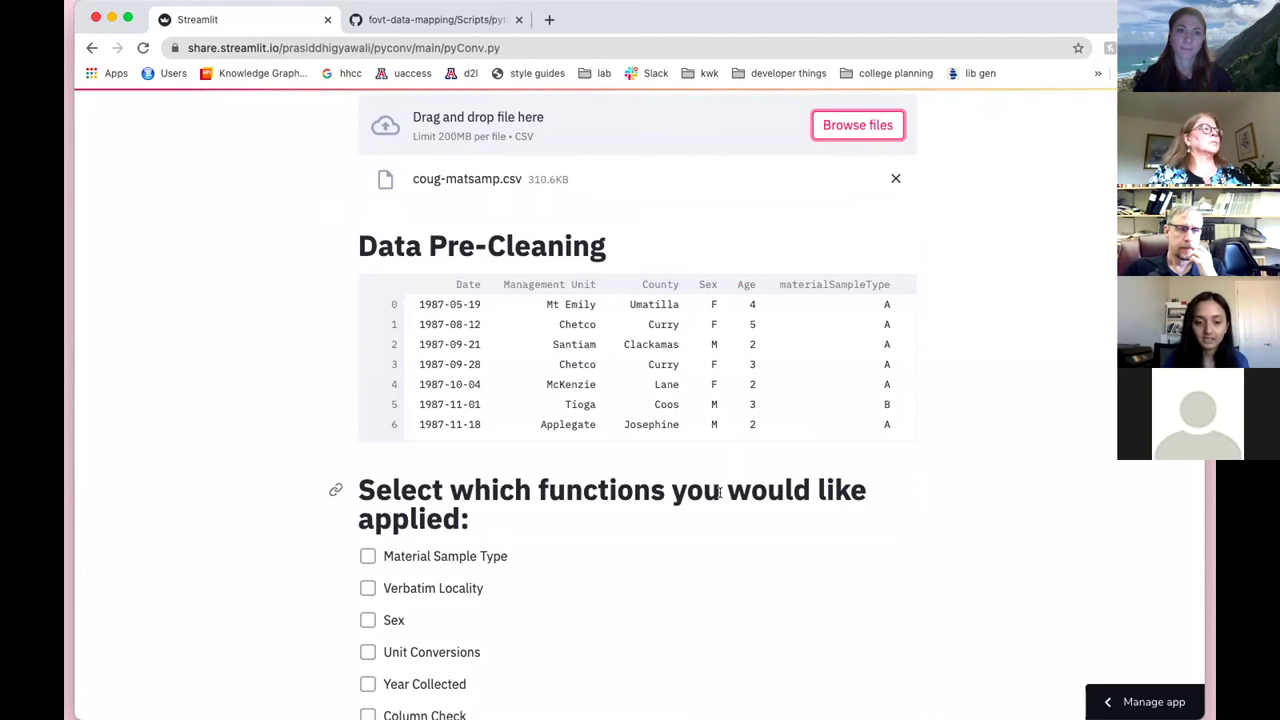
{"action": "scroll", "coordinate": [719, 492], "scroll_direction": "down", "scroll_amount": 3}
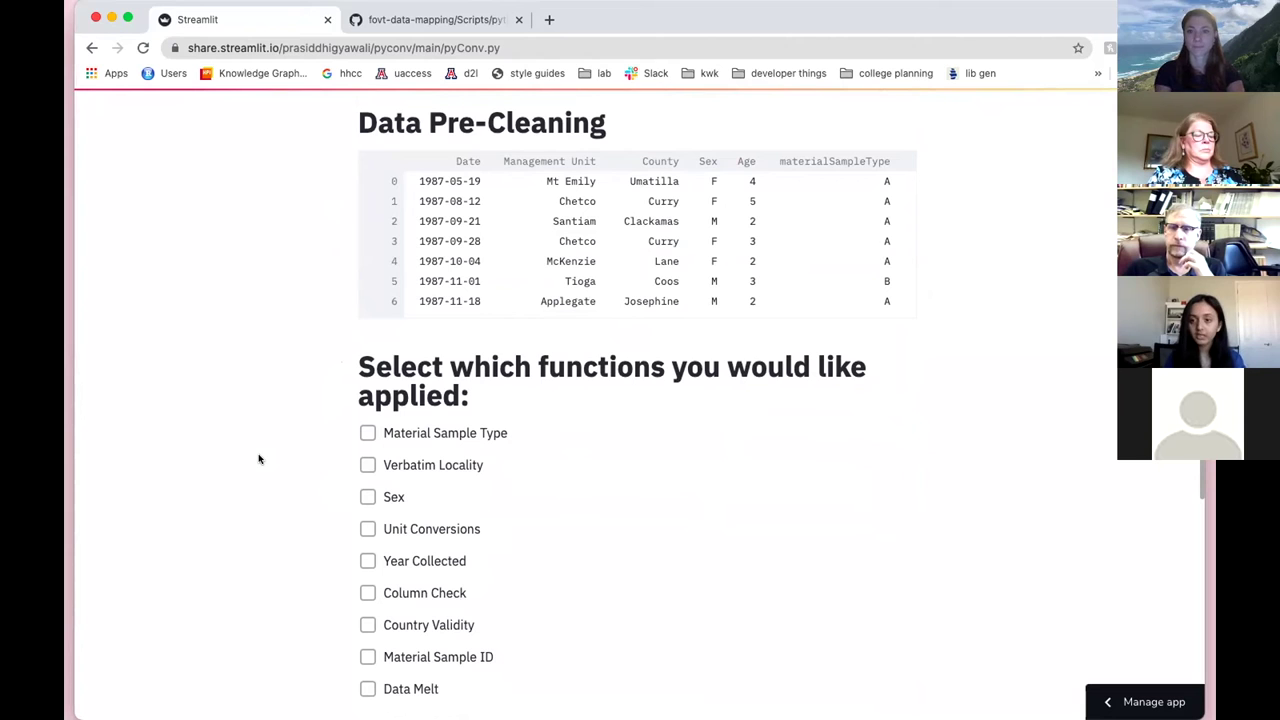
{"action": "scroll", "coordinate": [258, 459], "scroll_direction": "down", "scroll_amount": 10}
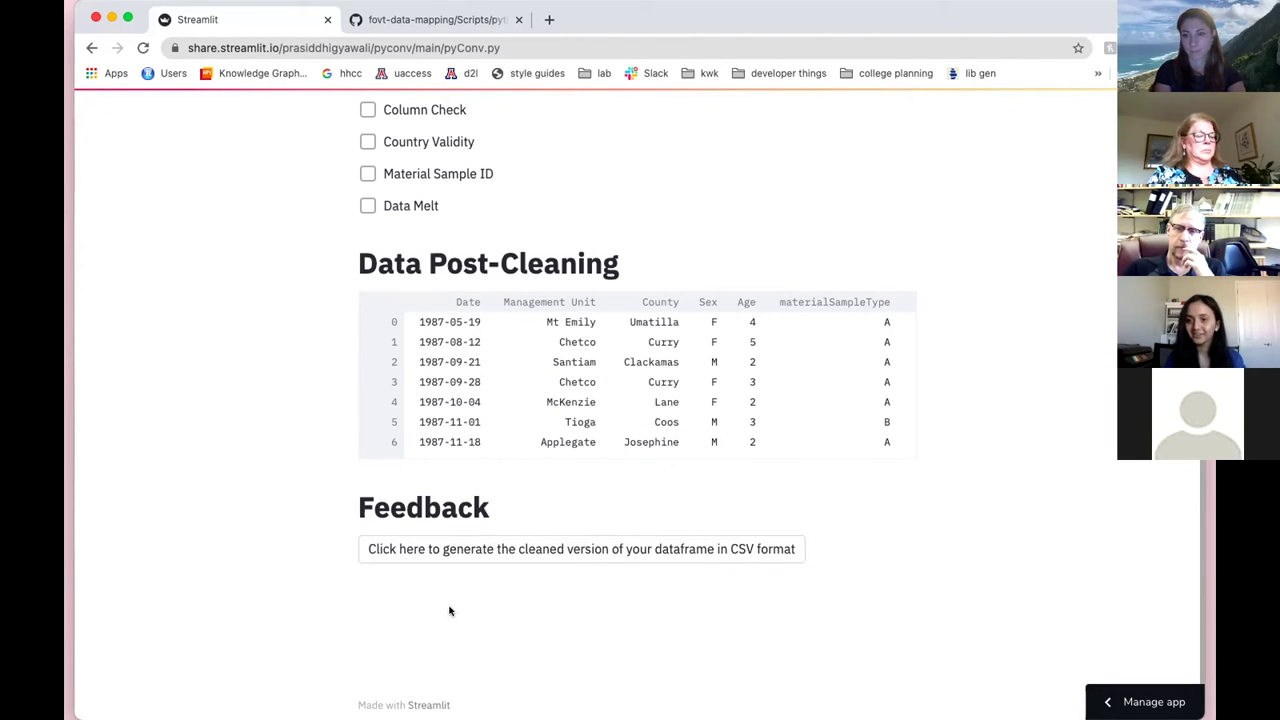
{"action": "scroll", "coordinate": [449, 611], "scroll_direction": "up", "scroll_amount": 5}
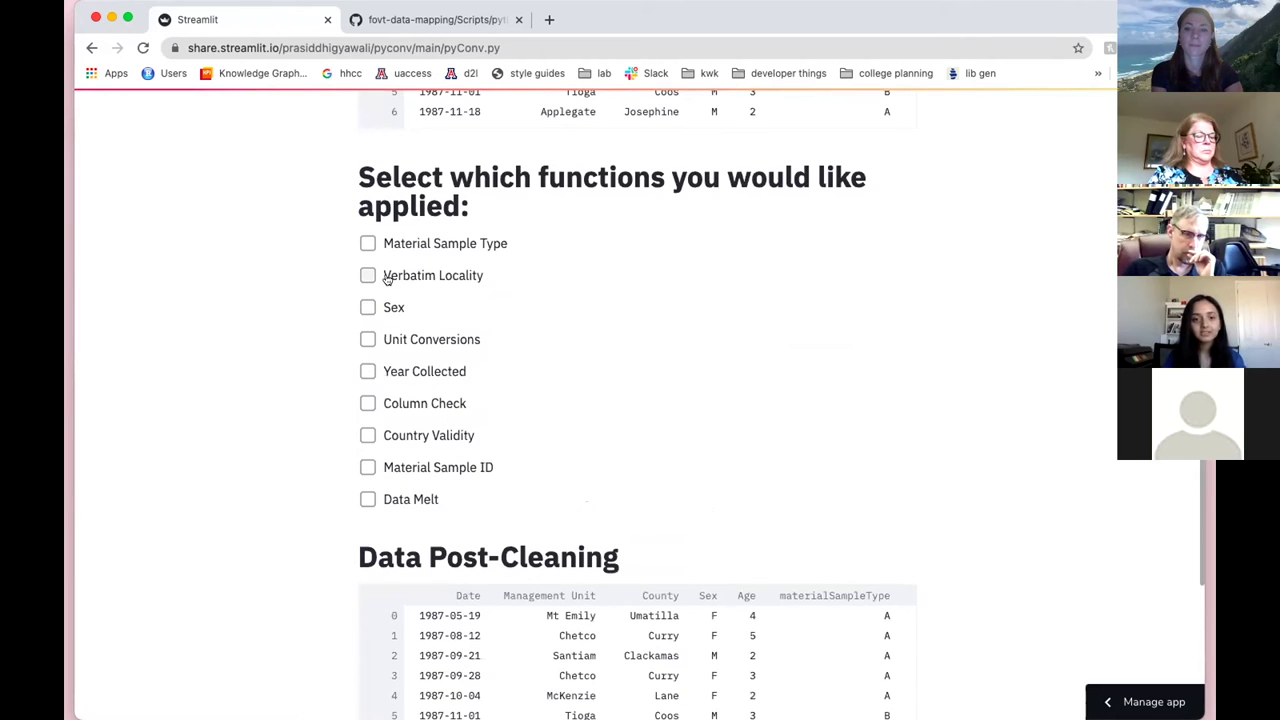
{"action": "left_click", "coordinate": [367, 244]}
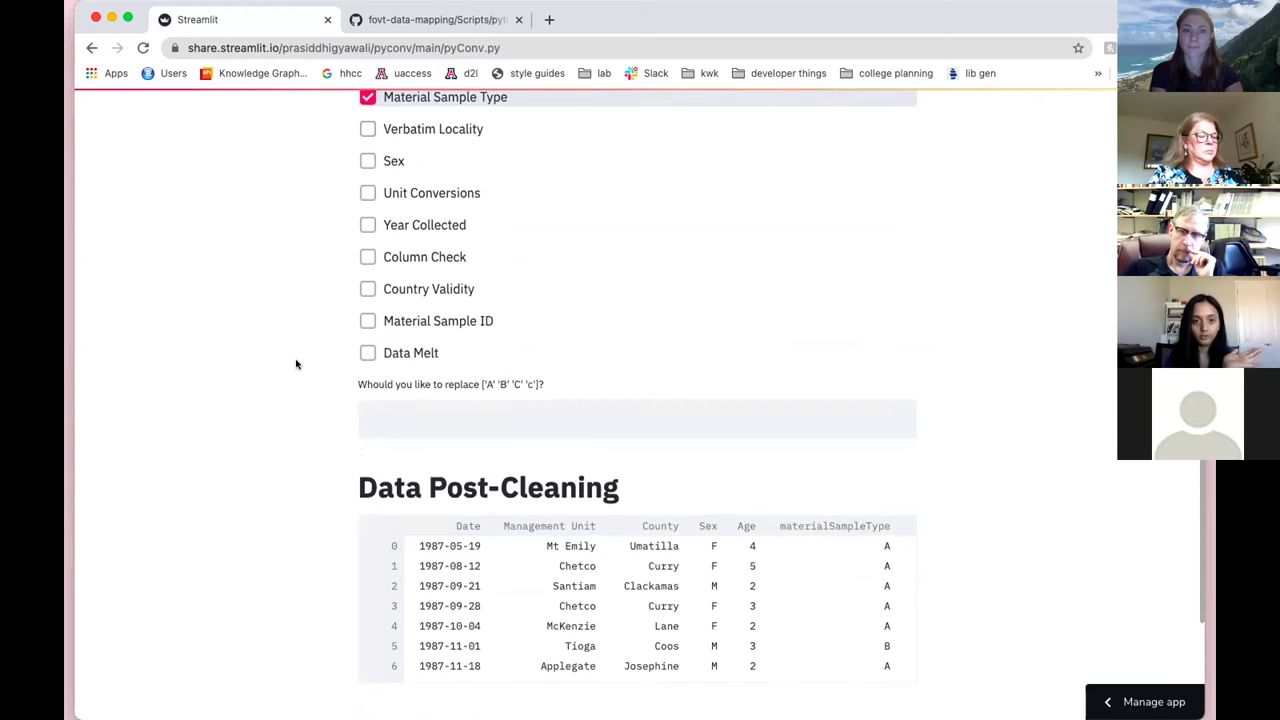
- Answer "yes" to the question about replacing the material sample values 'A' 'B' 'C' 'c'
{"action": "scroll", "coordinate": [296, 364], "scroll_direction": "up", "scroll_amount": 1}
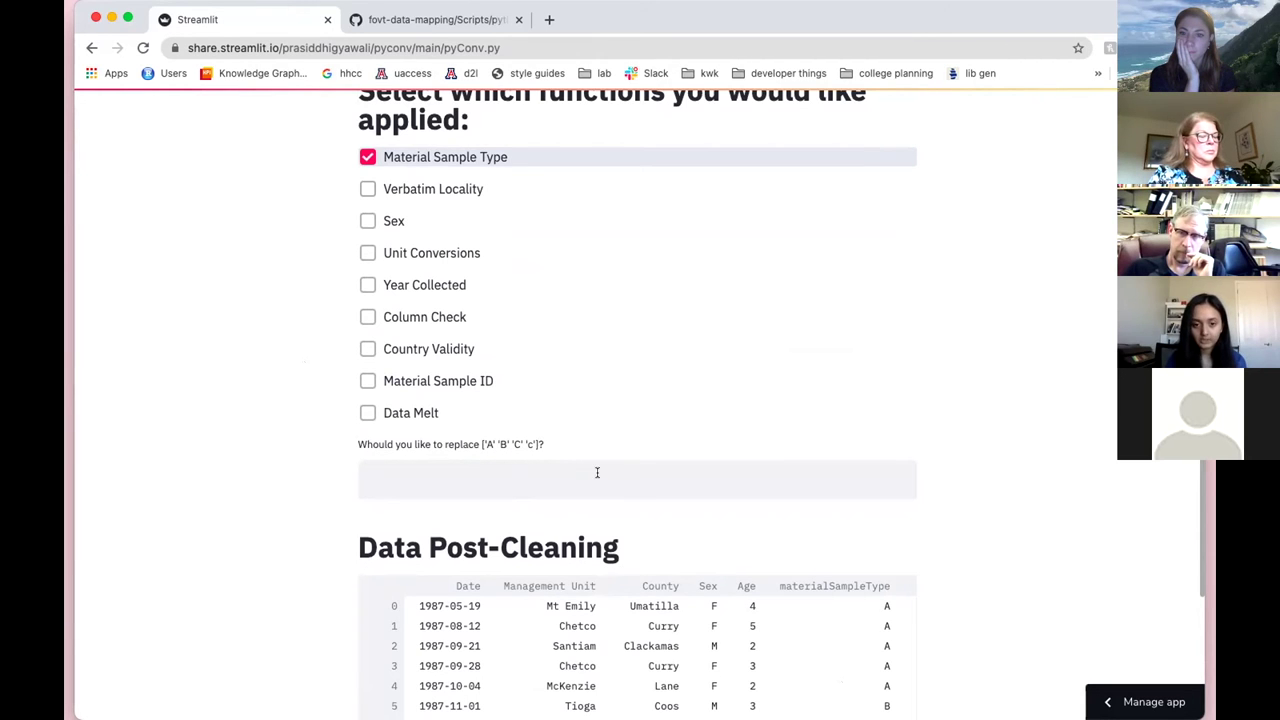
{"action": "scroll", "coordinate": [597, 471], "scroll_direction": "down", "scroll_amount": 1}
{"action": "left_click", "coordinate": [554, 420]}
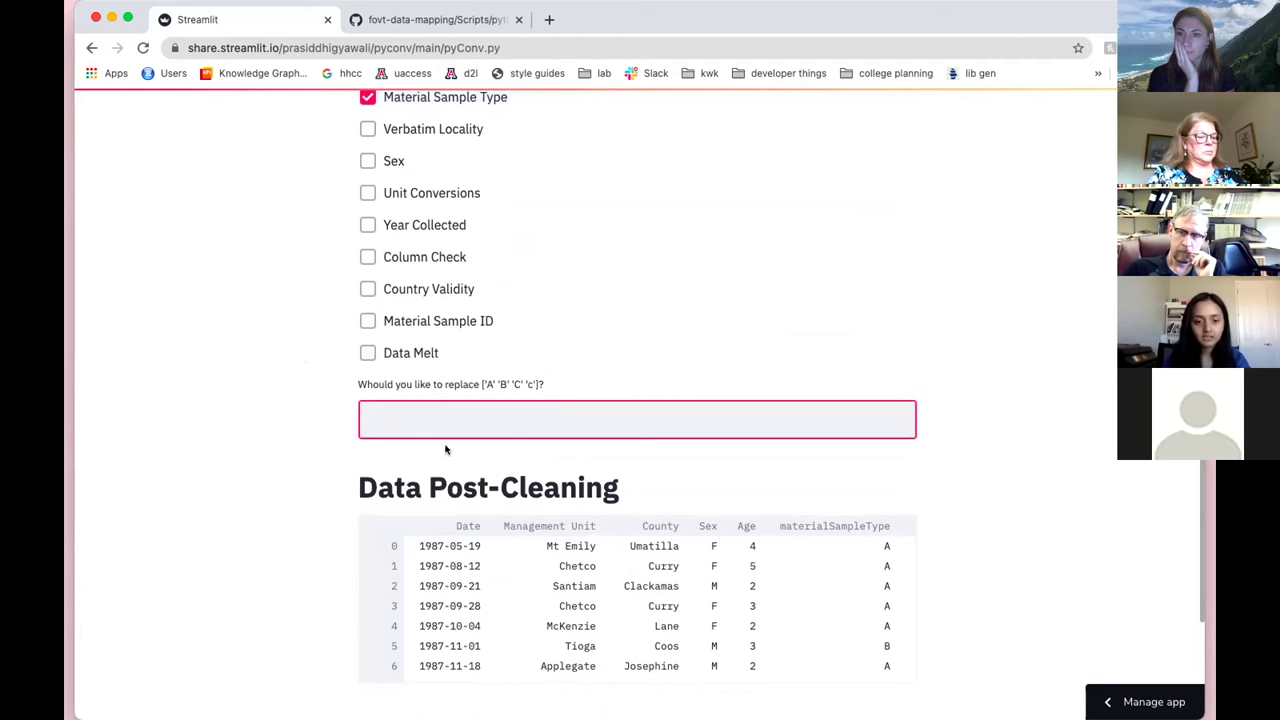
{"action": "type", "text": "yes"}
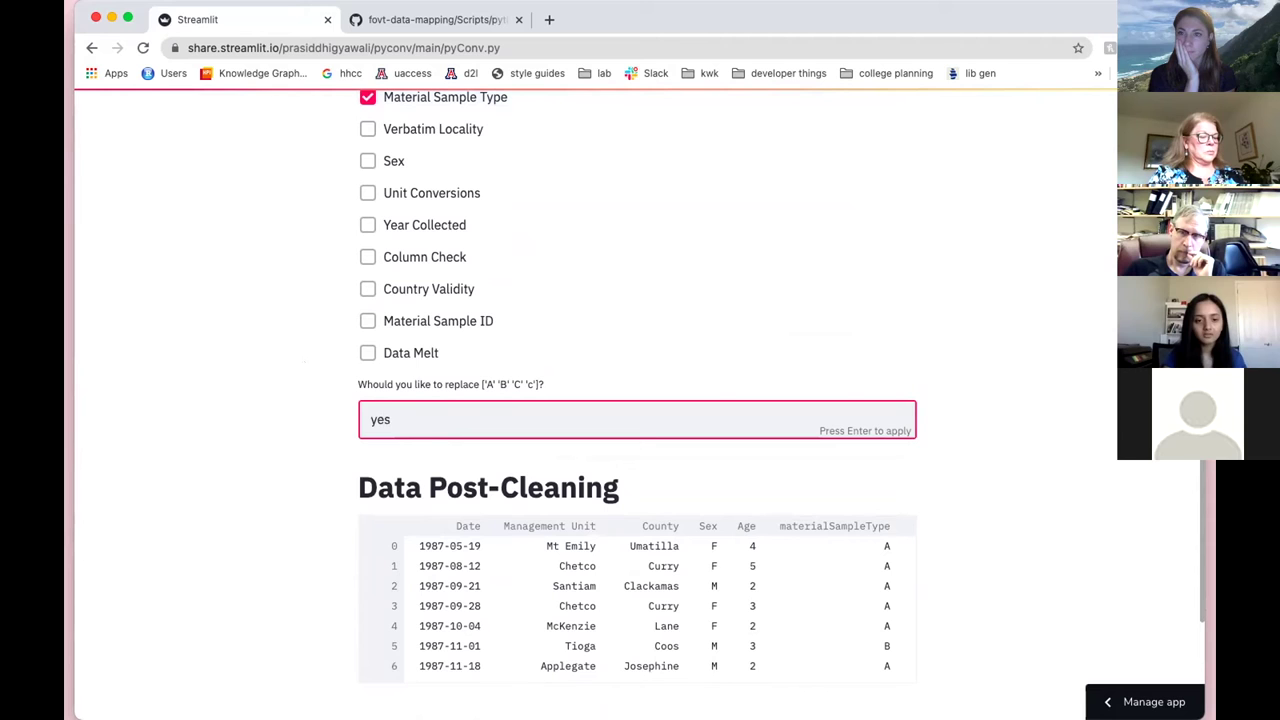
{"action": "key", "text": "Return"}
- Set the replacements for 'A' 'B' 'C' 'c' to "whole organism, partial organism,partial organism,partial organism" and apply them
{"action": "scroll", "coordinate": [640, 400], "scroll_direction": "down", "scroll_amount": 3}
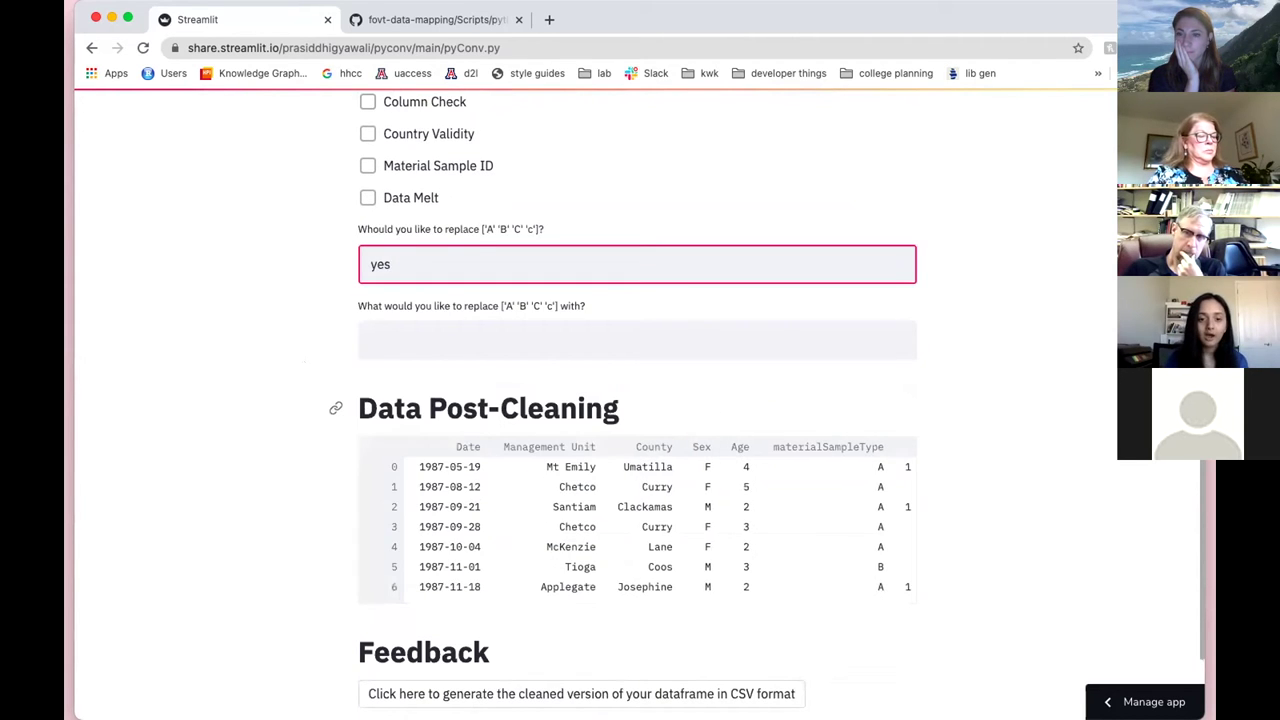
{"action": "left_click", "coordinate": [634, 345]}
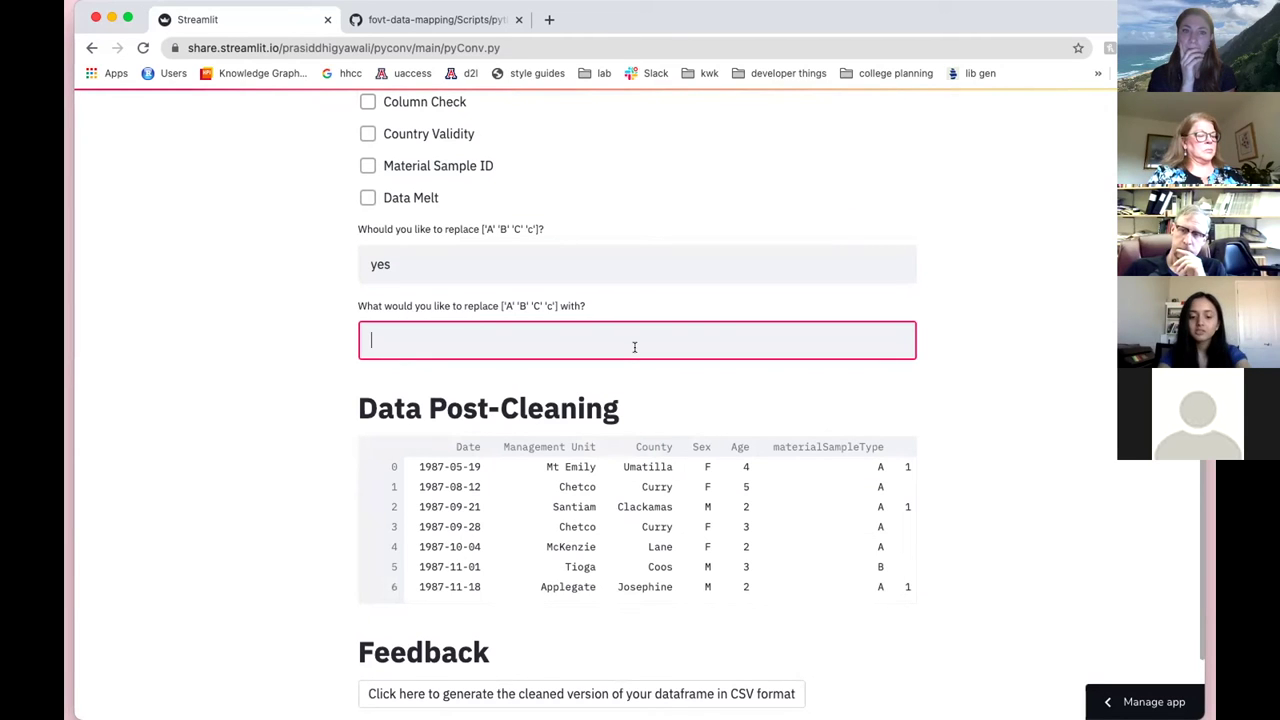
{"action": "type", "text": "whole "}
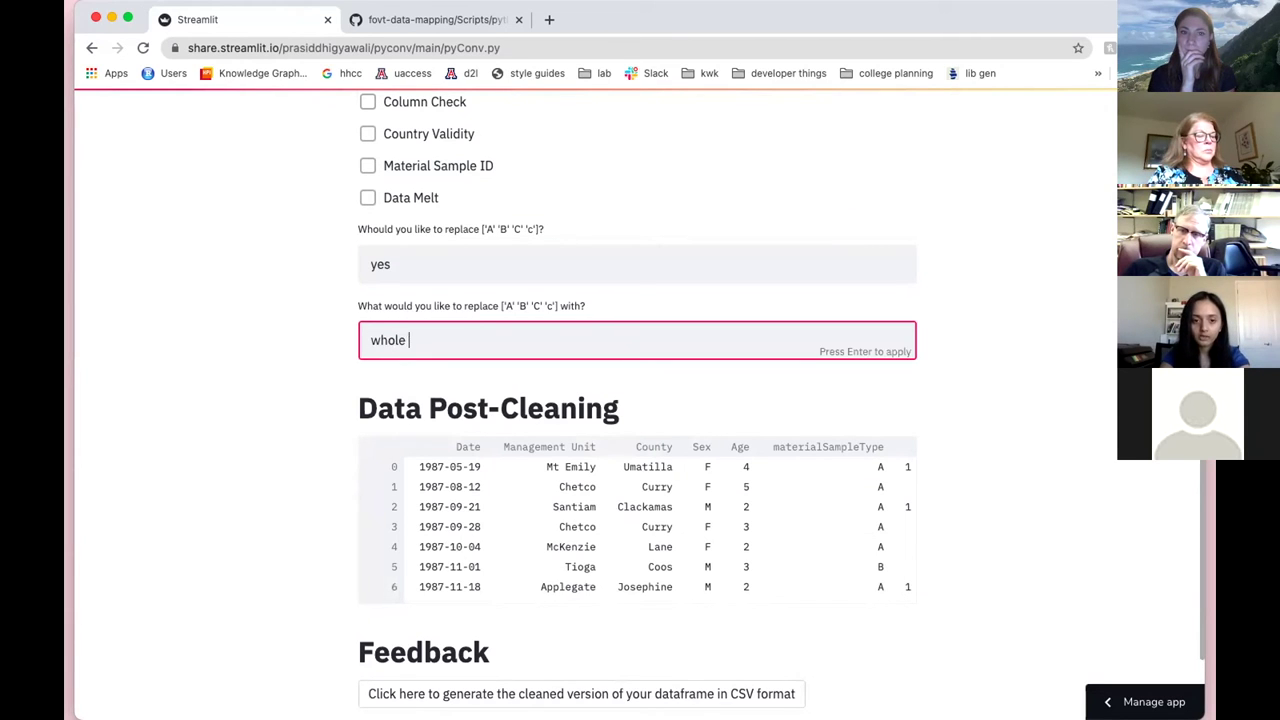
{"action": "type", "text": "orgn"}
{"action": "key", "text": "BackSpace"}
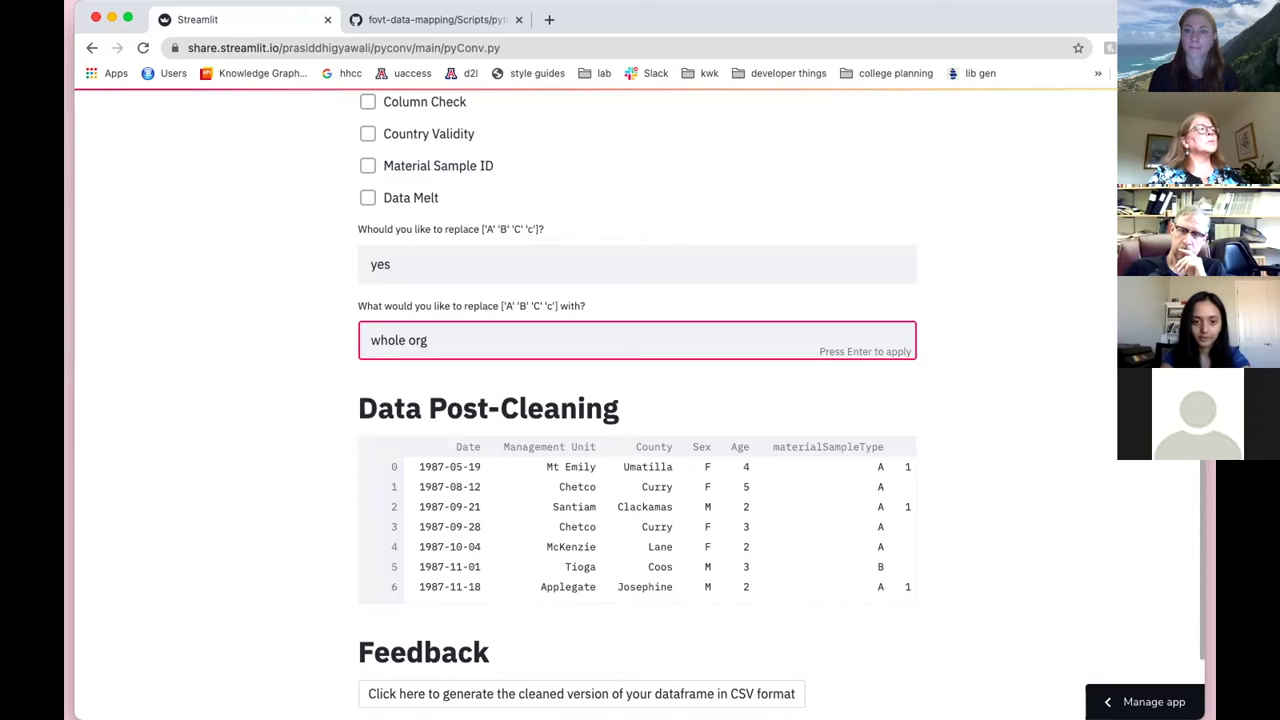
{"action": "type", "text": "ganism, partial organism"}
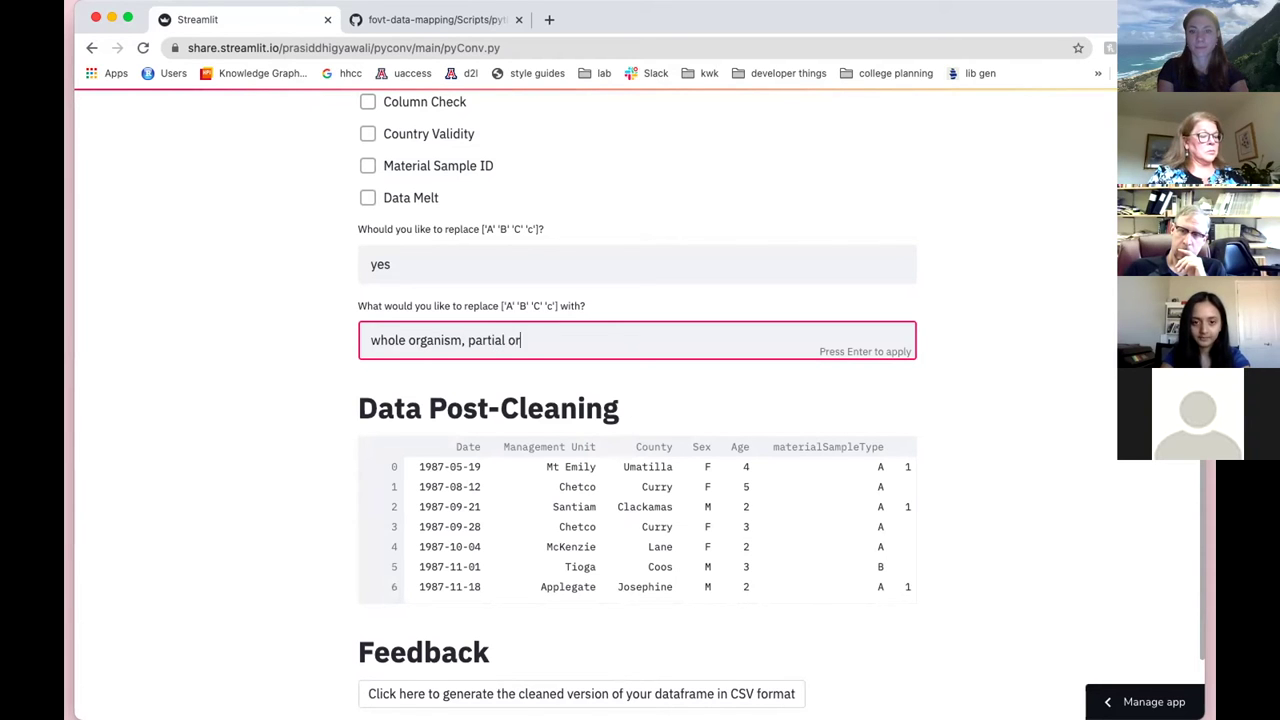
{"action": "type", "text": ",parti"}
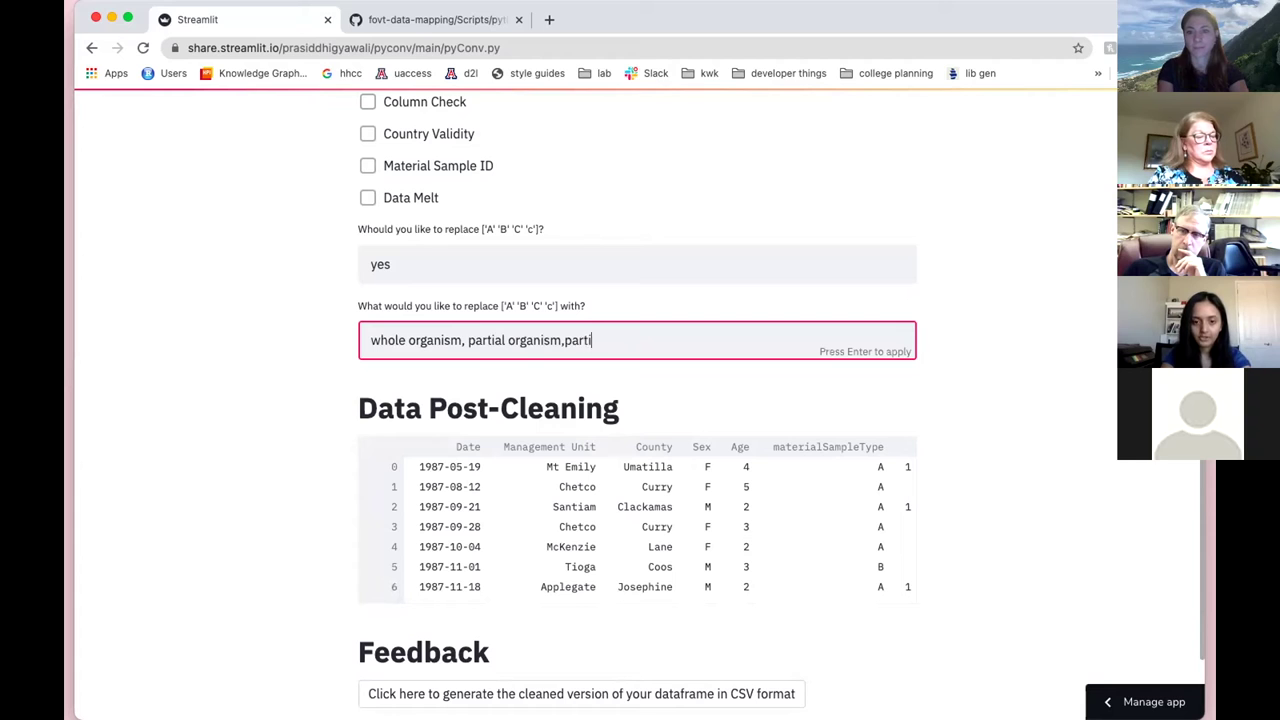
{"action": "type", "text": "al organism,"}
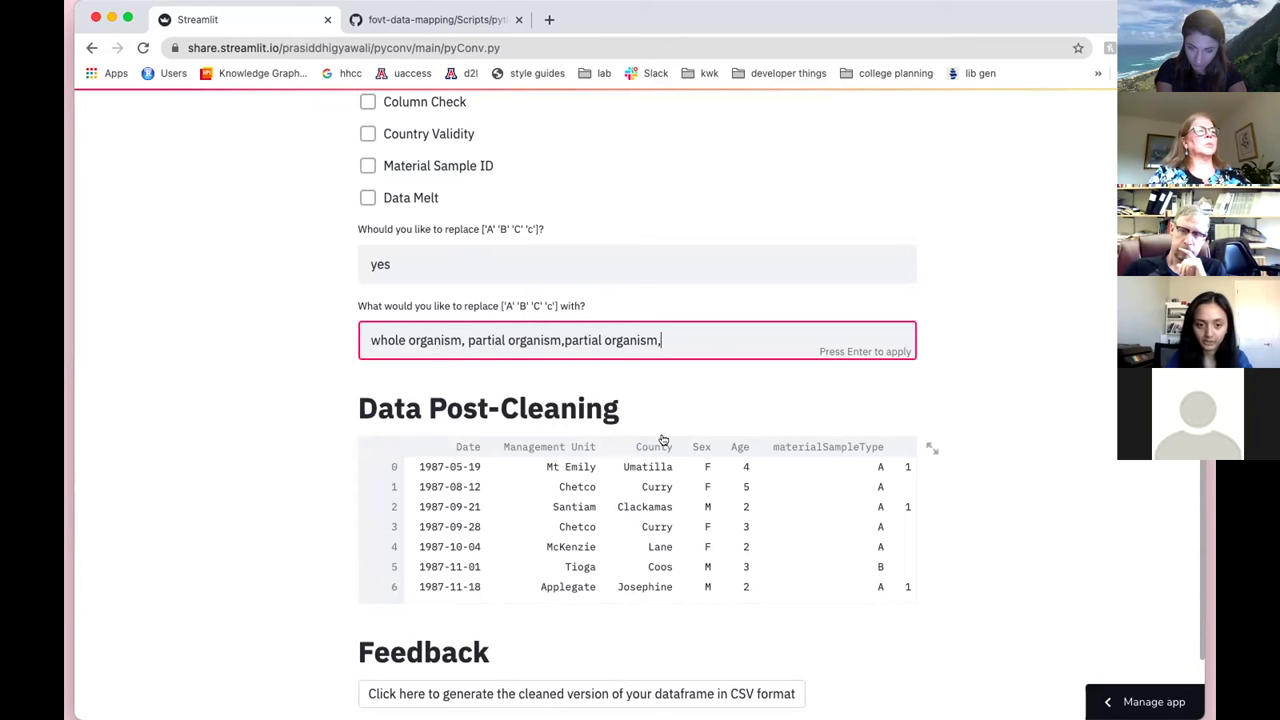
{"action": "type", "text": "partia"}
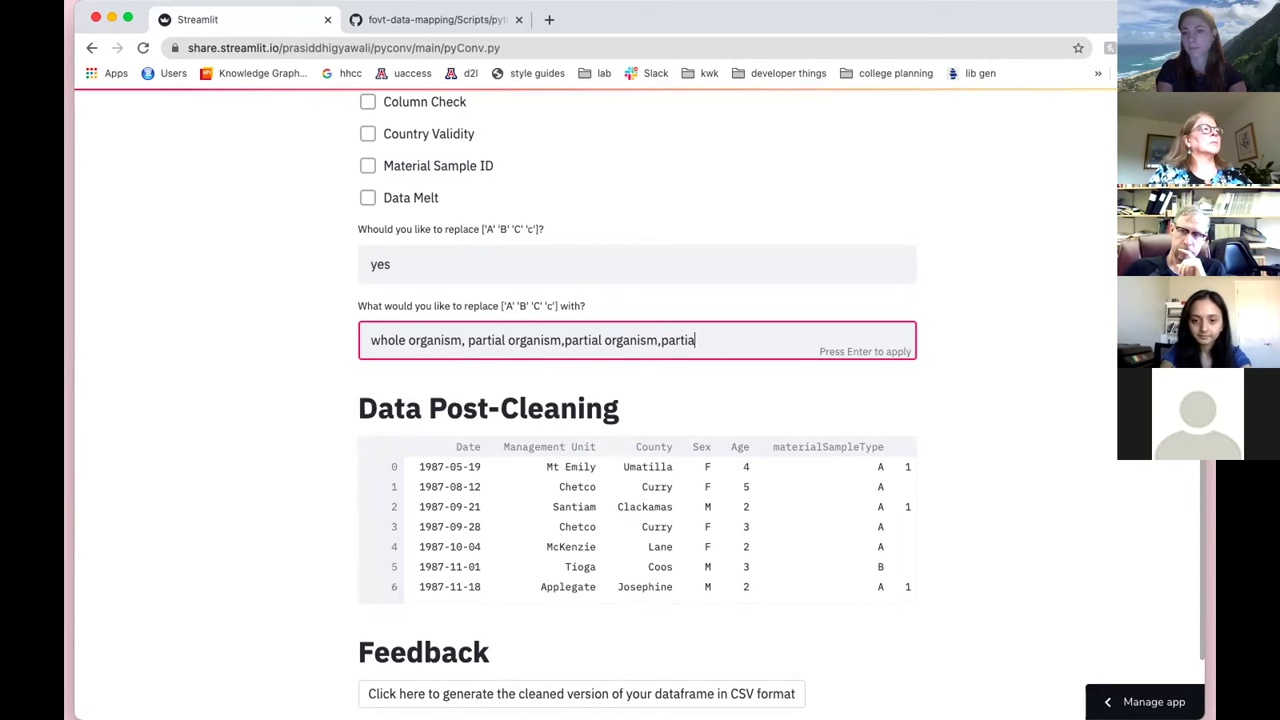
{"action": "type", "text": "l organism"}
{"action": "key", "text": "Return"}
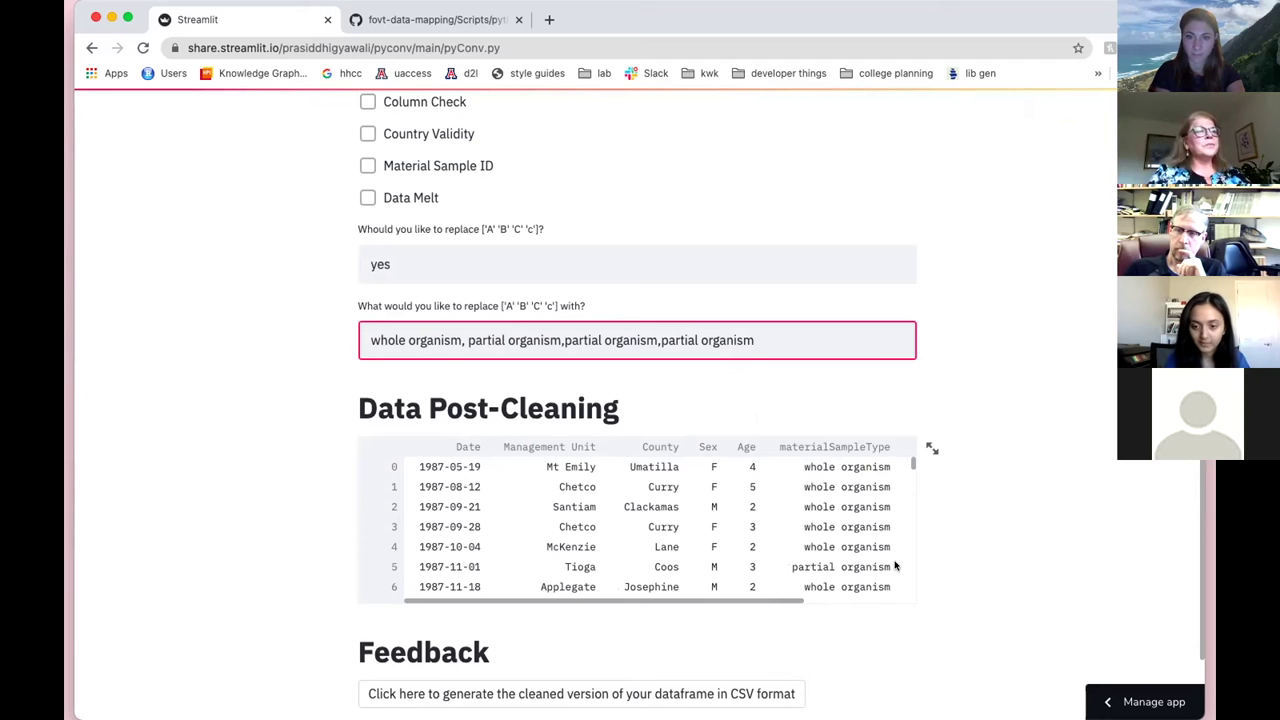
- Check the materialSampleType column in the post-cleaning table, and enable the Verbatim Locality function
{"action": "scroll", "coordinate": [832, 560], "scroll_direction": "down", "scroll_amount": 1}
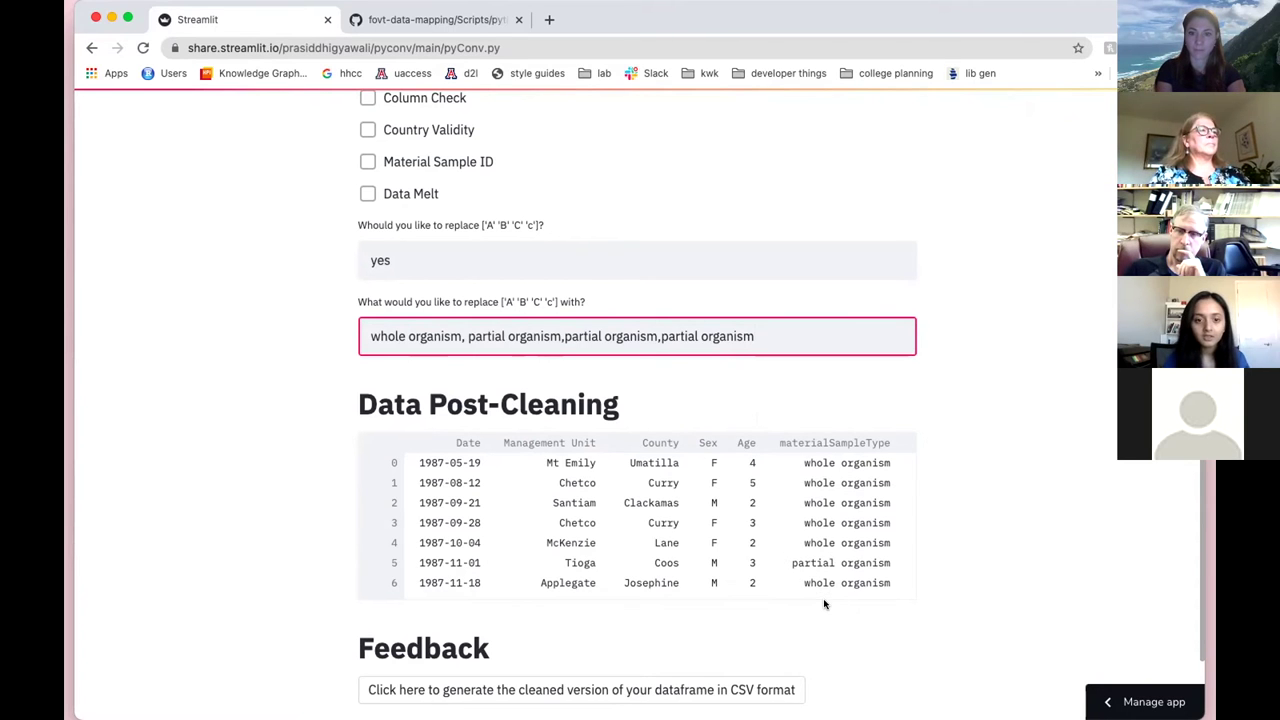
{"action": "scroll", "coordinate": [825, 600], "scroll_direction": "up", "scroll_amount": 5}
{"action": "scroll", "coordinate": [830, 344], "scroll_direction": "down", "scroll_amount": 2}
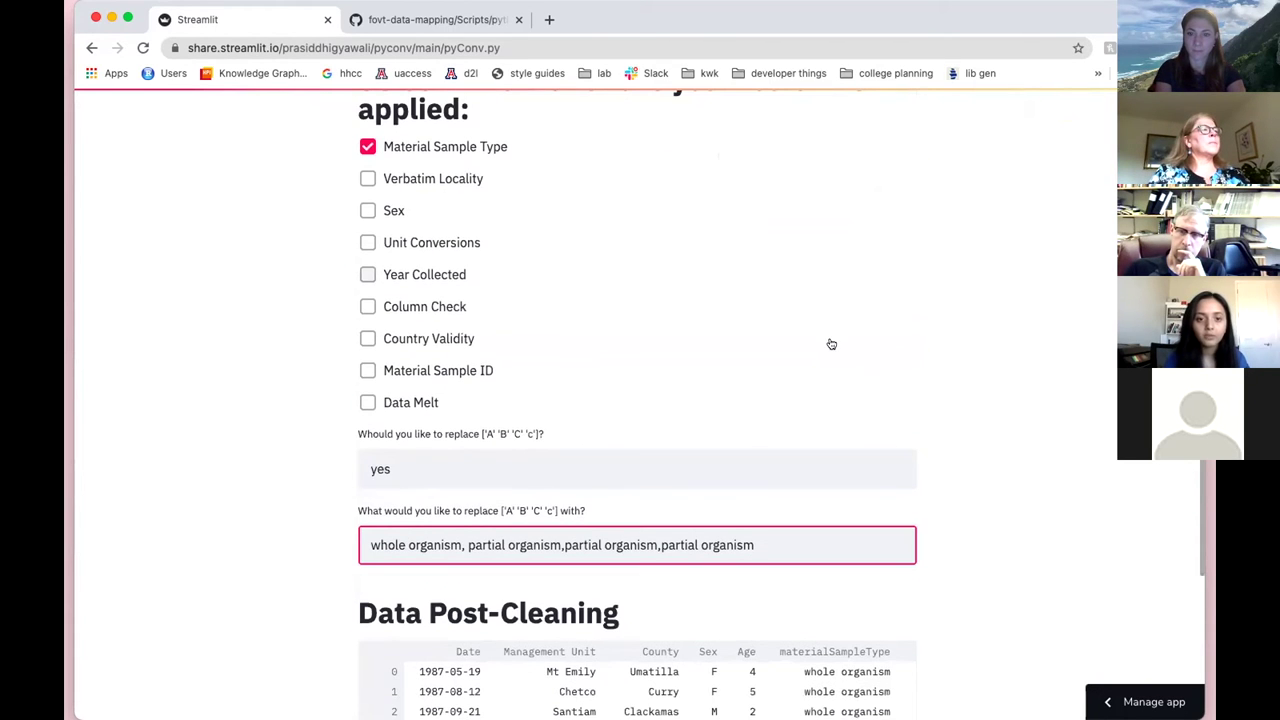
{"action": "left_click", "coordinate": [367, 178]}
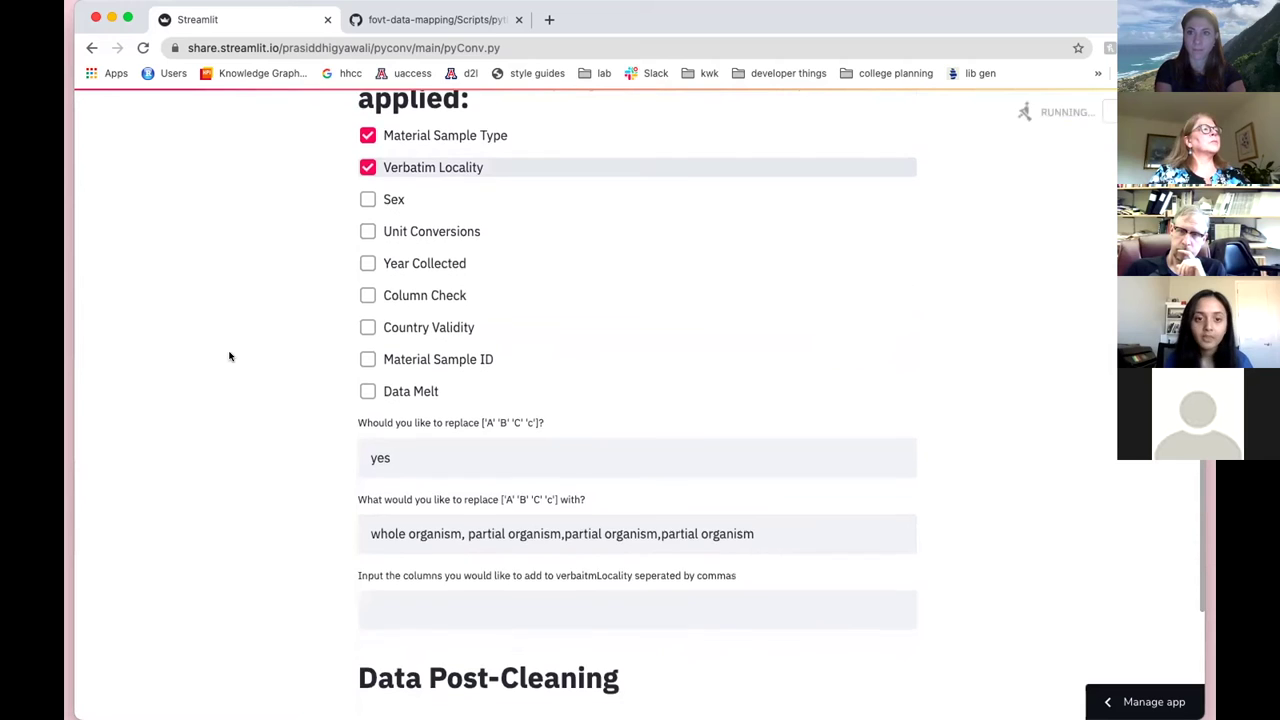
- Enter "Mangement Unit,County" as the columns to add to verbatimLocality and apply the entry
{"action": "scroll", "coordinate": [229, 354], "scroll_direction": "down", "scroll_amount": 3}
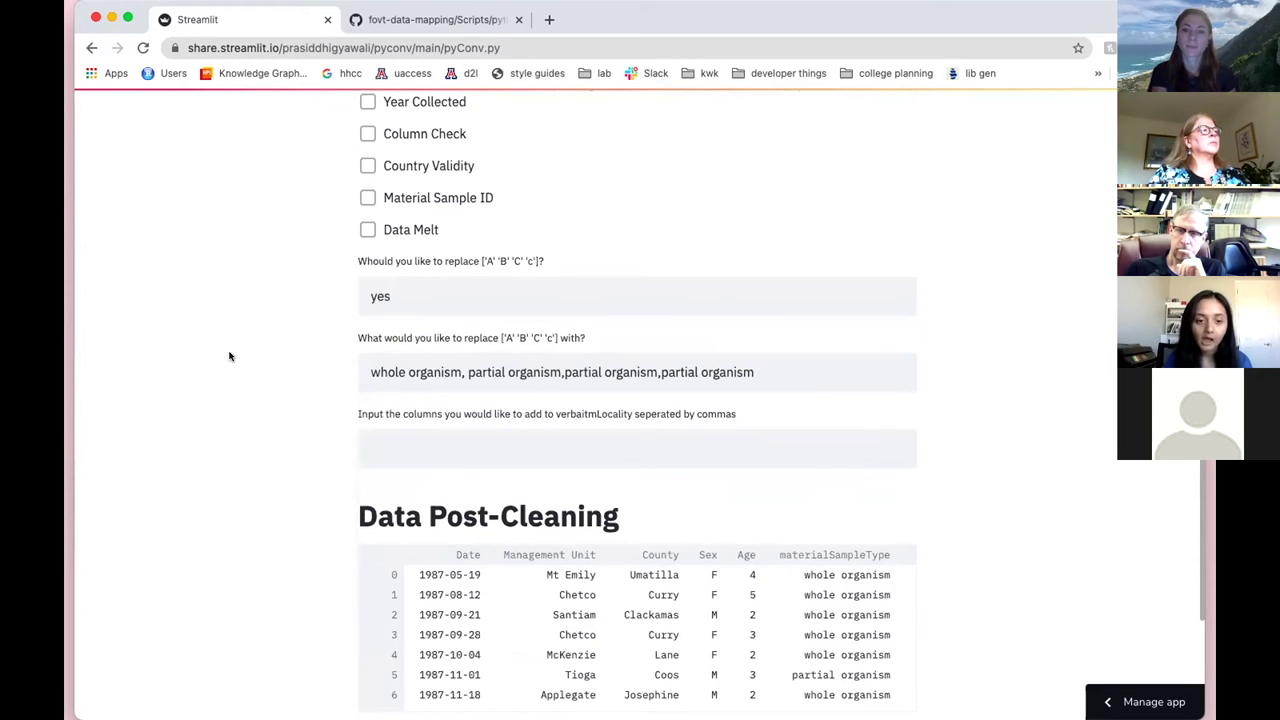
{"action": "scroll", "coordinate": [229, 356], "scroll_direction": "down", "scroll_amount": 1}
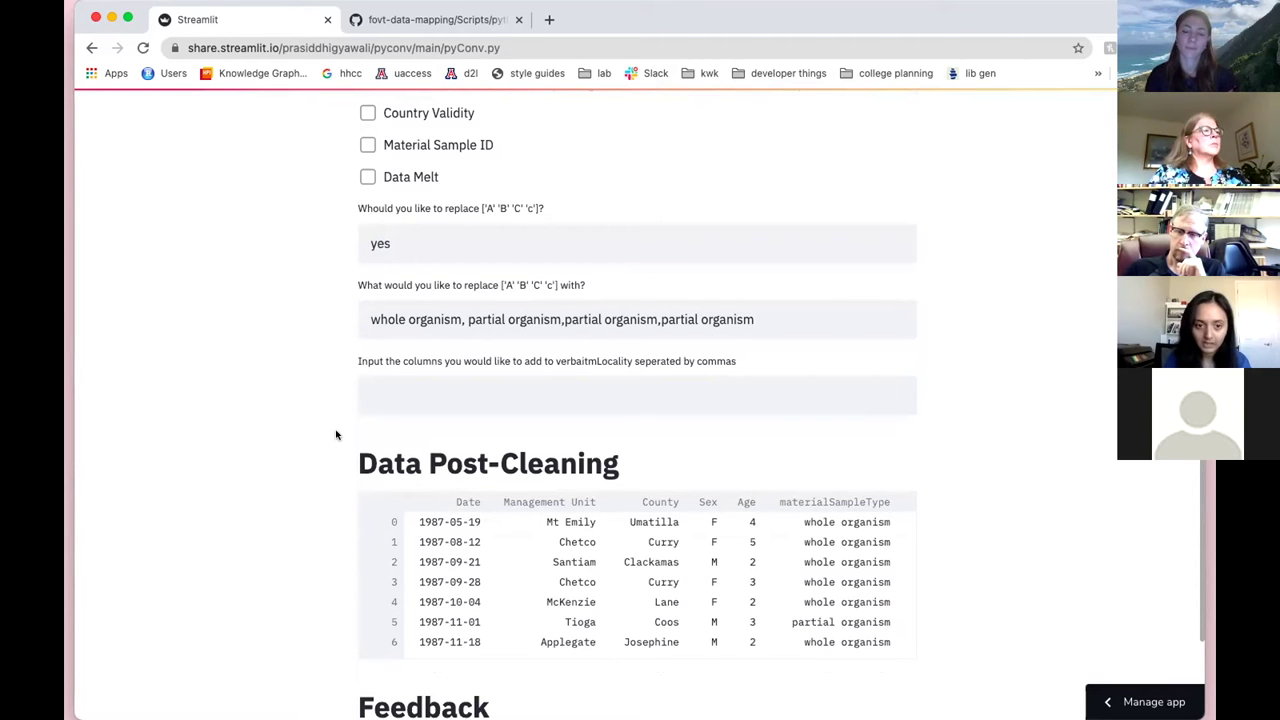
{"action": "left_click", "coordinate": [383, 391]}
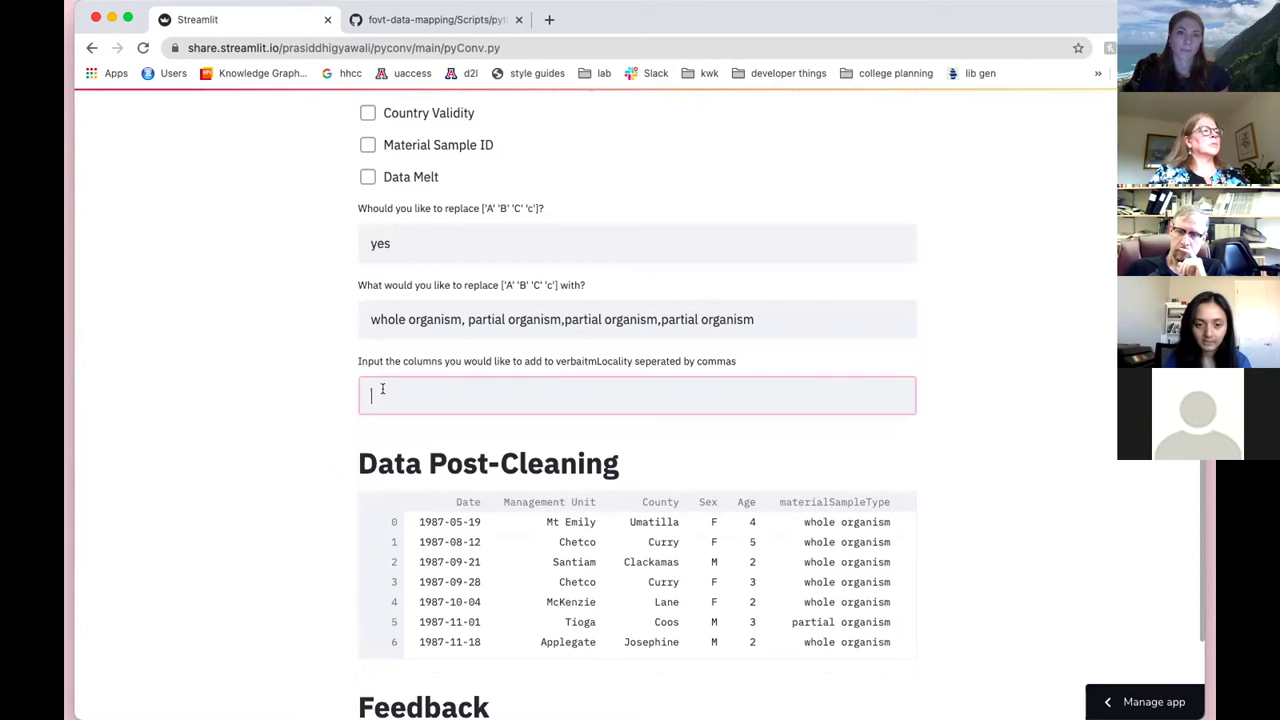
{"action": "type", "text": "Mang"}
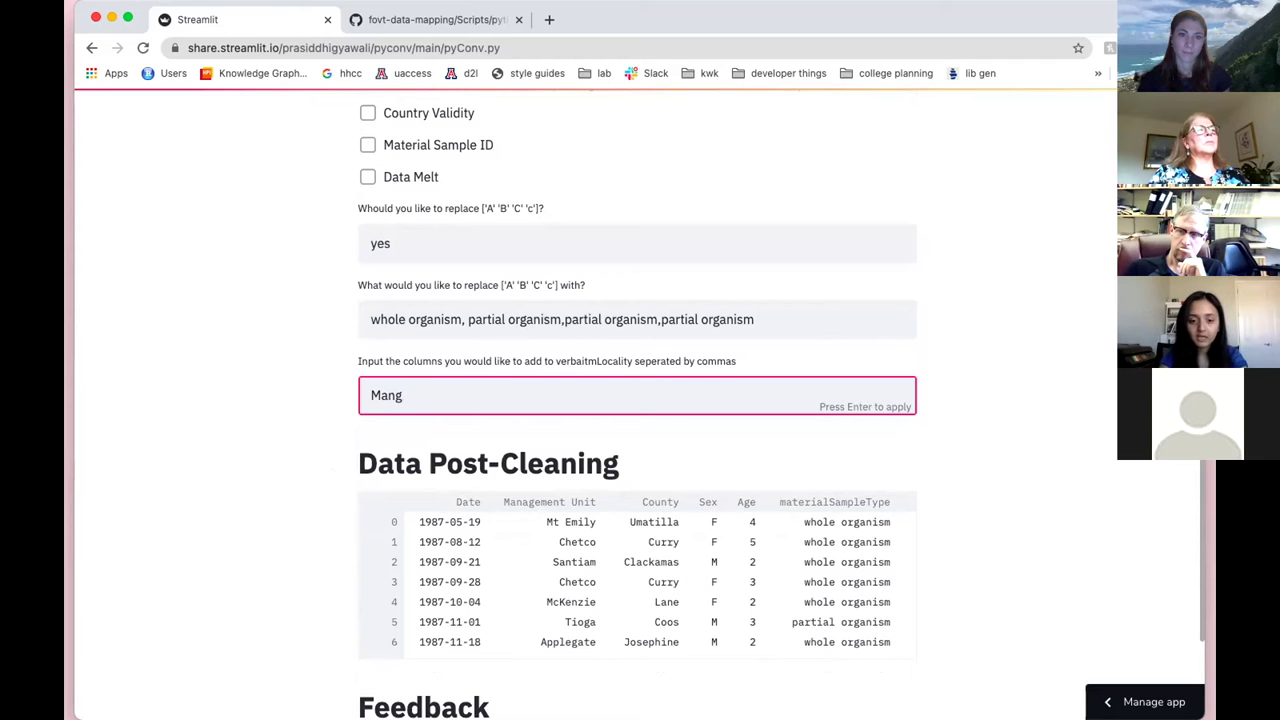
{"action": "scroll", "coordinate": [637, 400], "scroll_direction": "down", "scroll_amount": 2}
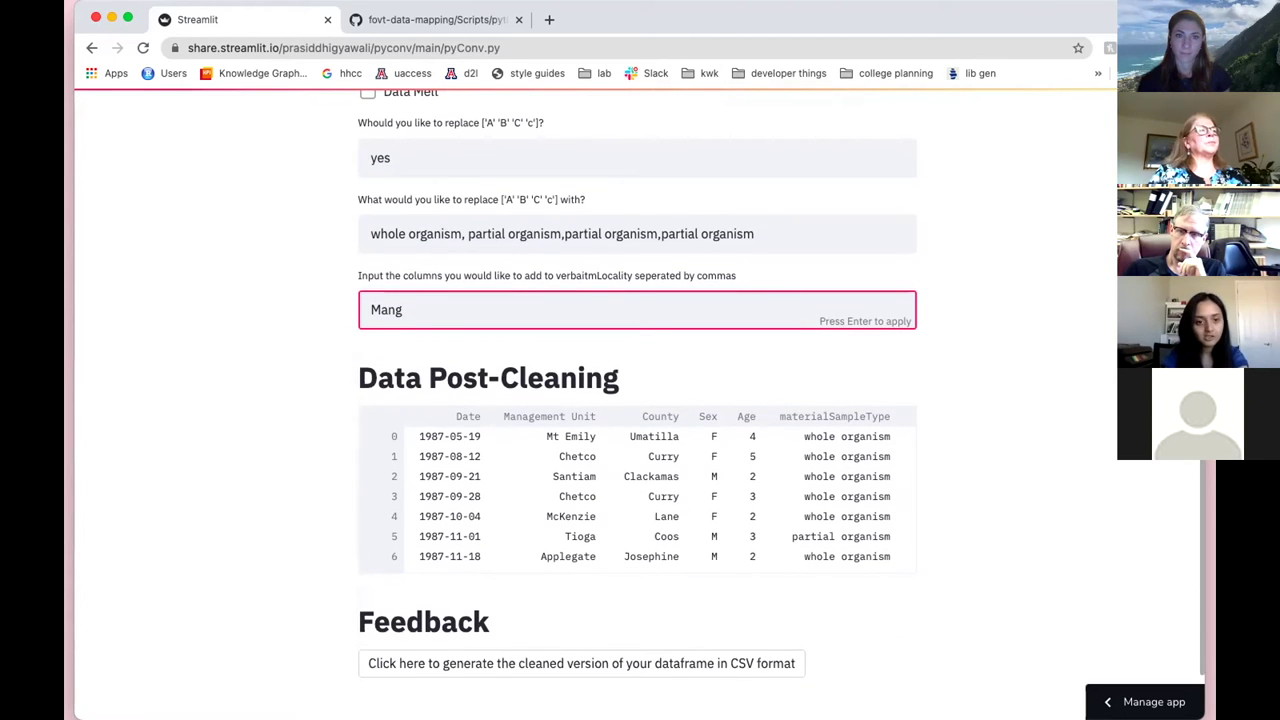
{"action": "key", "text": "ctrl+super+d"}
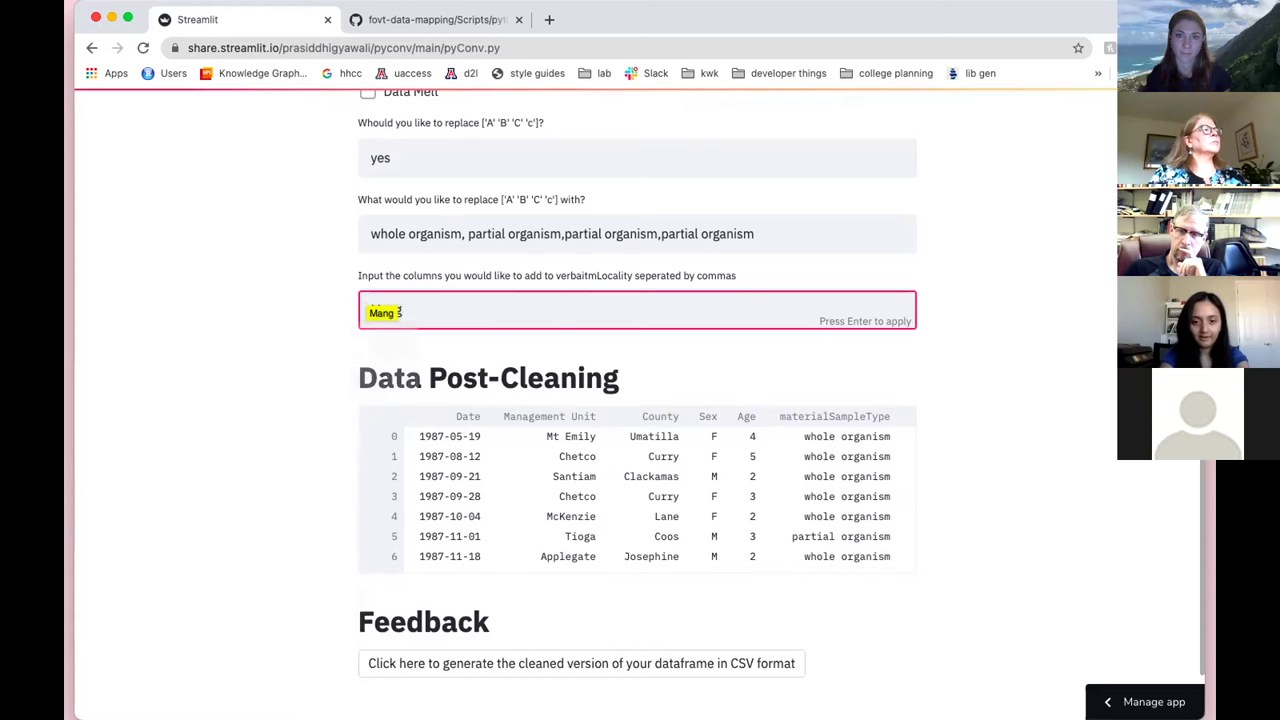
{"action": "type", "text": "e"}
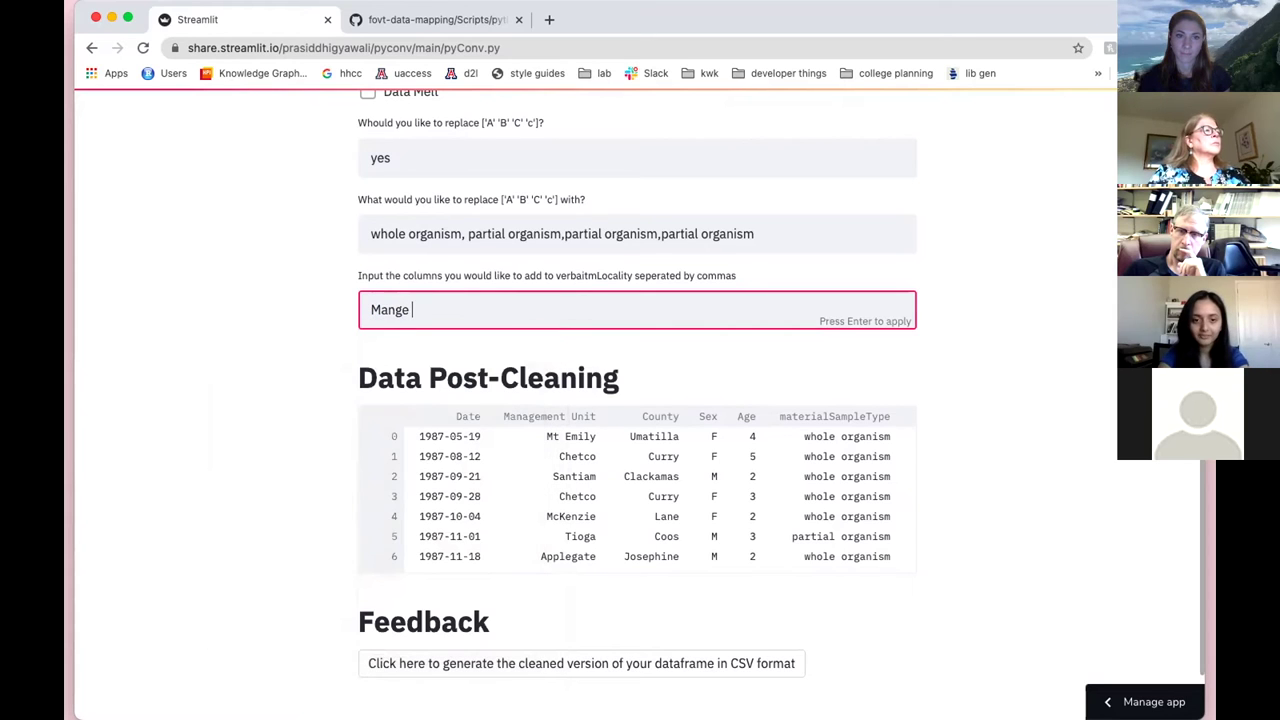
{"action": "type", "text": " ent Unit,COun"}
{"action": "key", "text": "BackSpace"}
{"action": "key", "text": "BackSpace"}
{"action": "key", "text": "BackSpace"}
{"action": "type", "text": "ounty"}
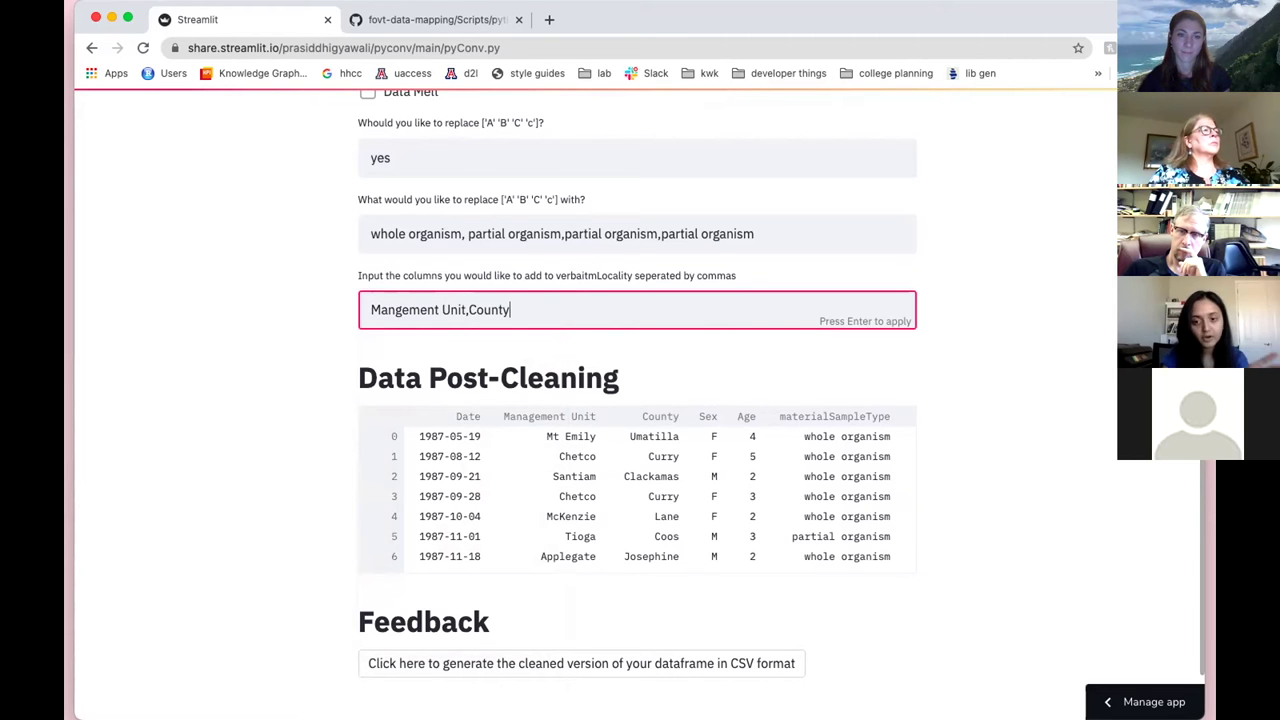
{"action": "key", "text": "Return"}
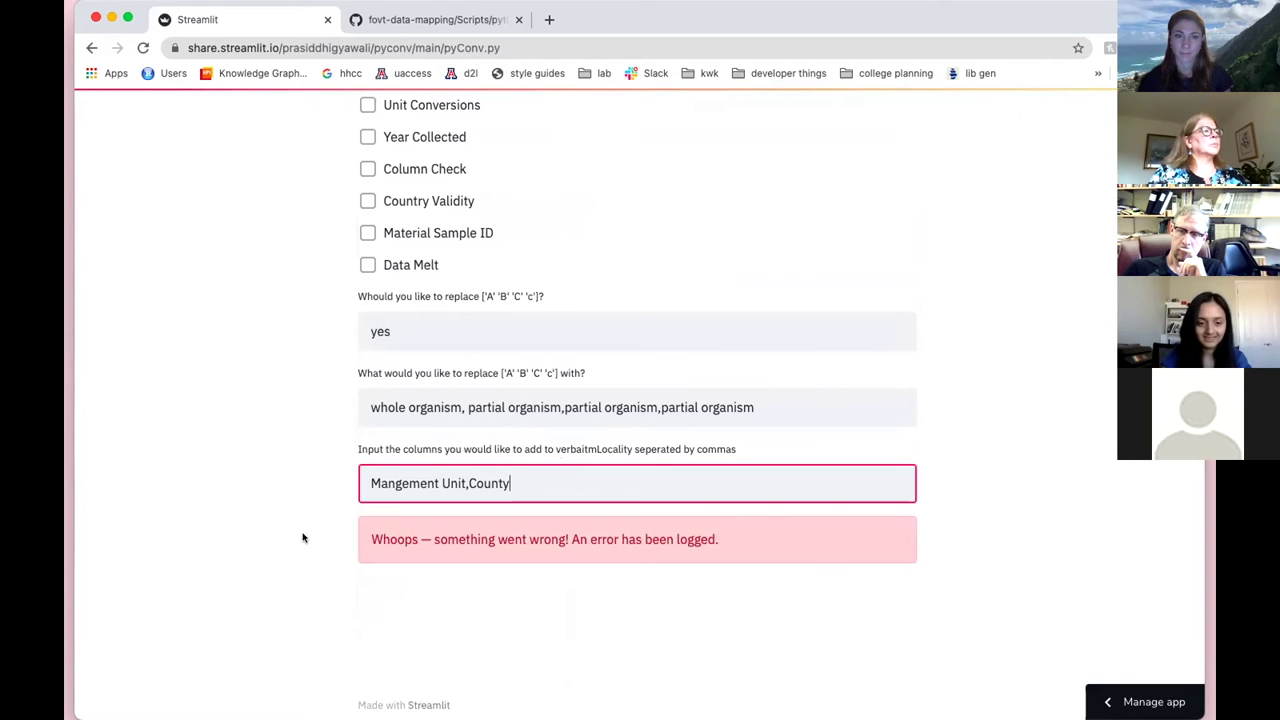
- Correct the verbatimLocality columns to "Management Unit,County", apply them, and check the verbatimLocality column in the post-cleaning table
{"action": "left_click", "coordinate": [399, 484]}
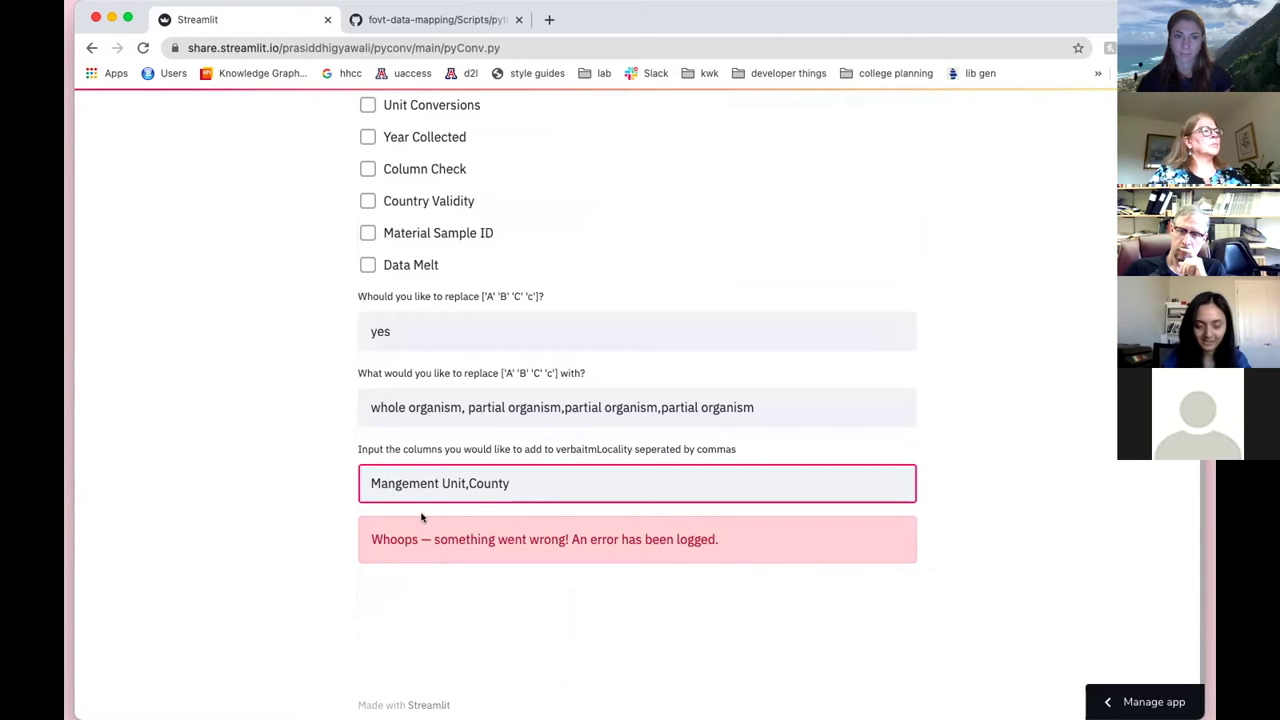
{"action": "type", "text": "a"}
{"action": "key", "text": "Return"}
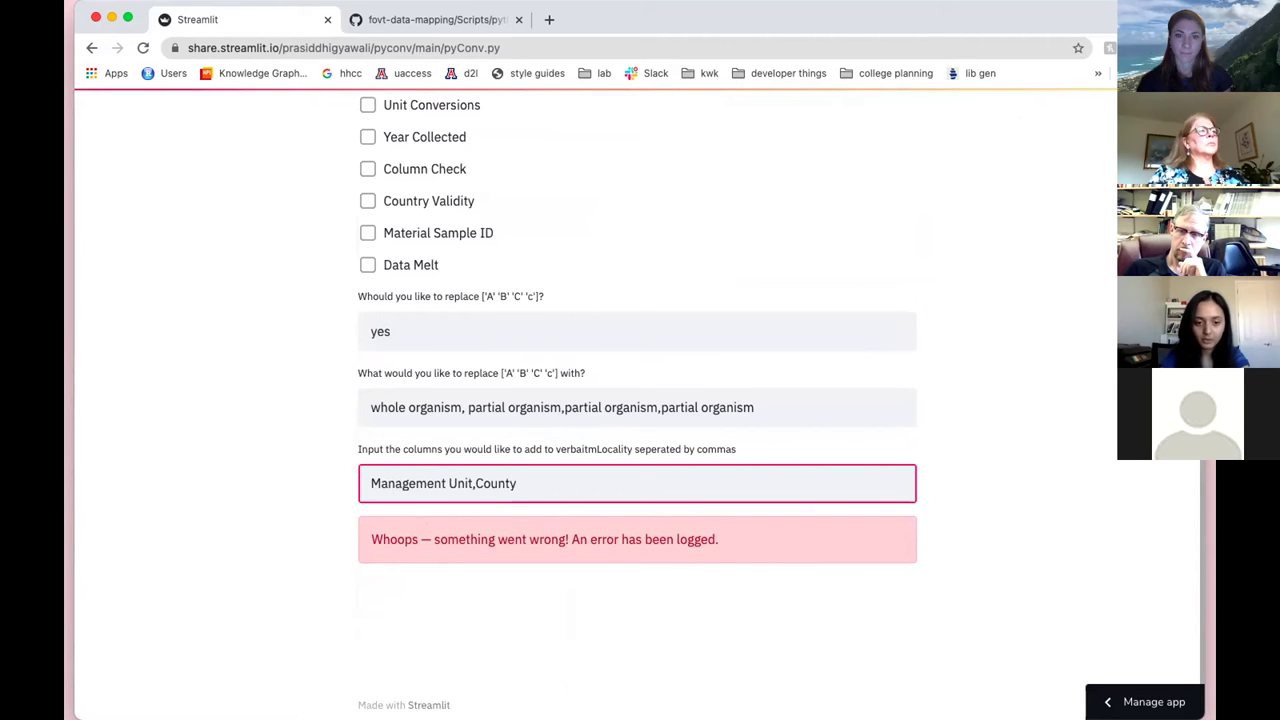
{"action": "scroll", "coordinate": [200, 566], "scroll_direction": "down", "scroll_amount": 4}
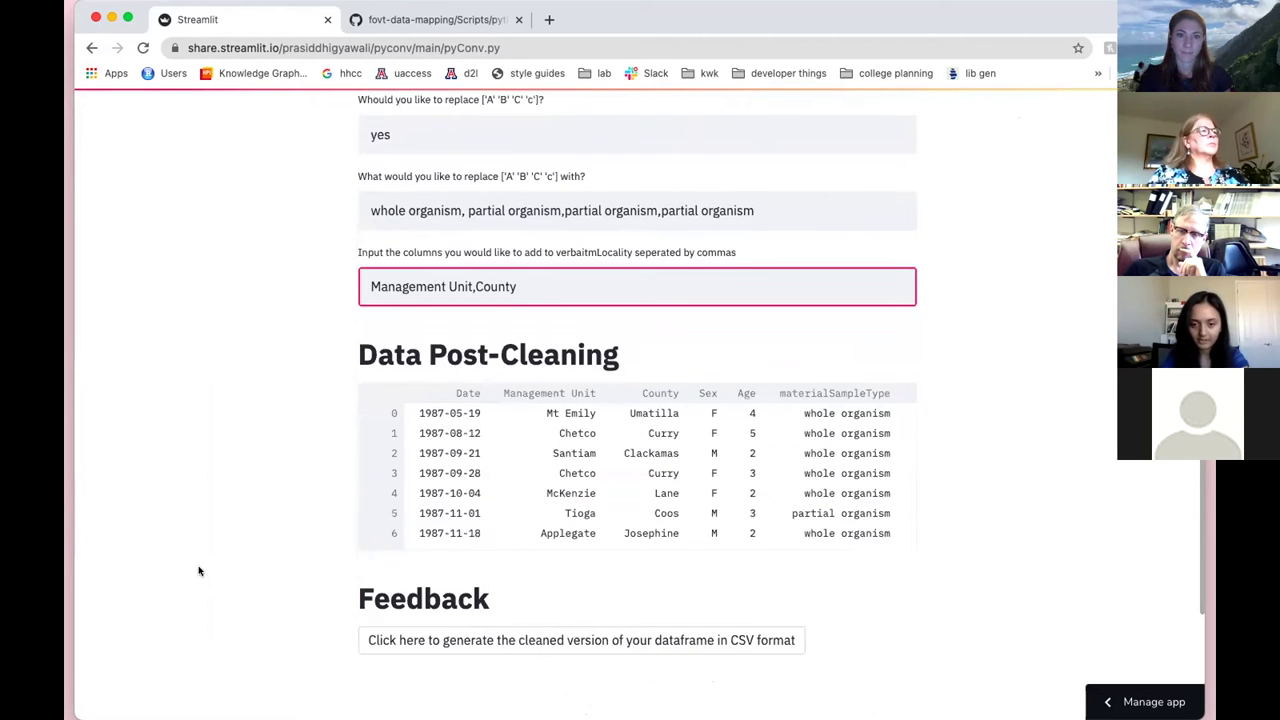
{"action": "scroll", "coordinate": [786, 451], "scroll_direction": "right", "scroll_amount": 3}
{"action": "scroll", "coordinate": [795, 458], "scroll_direction": "right", "scroll_amount": 5}
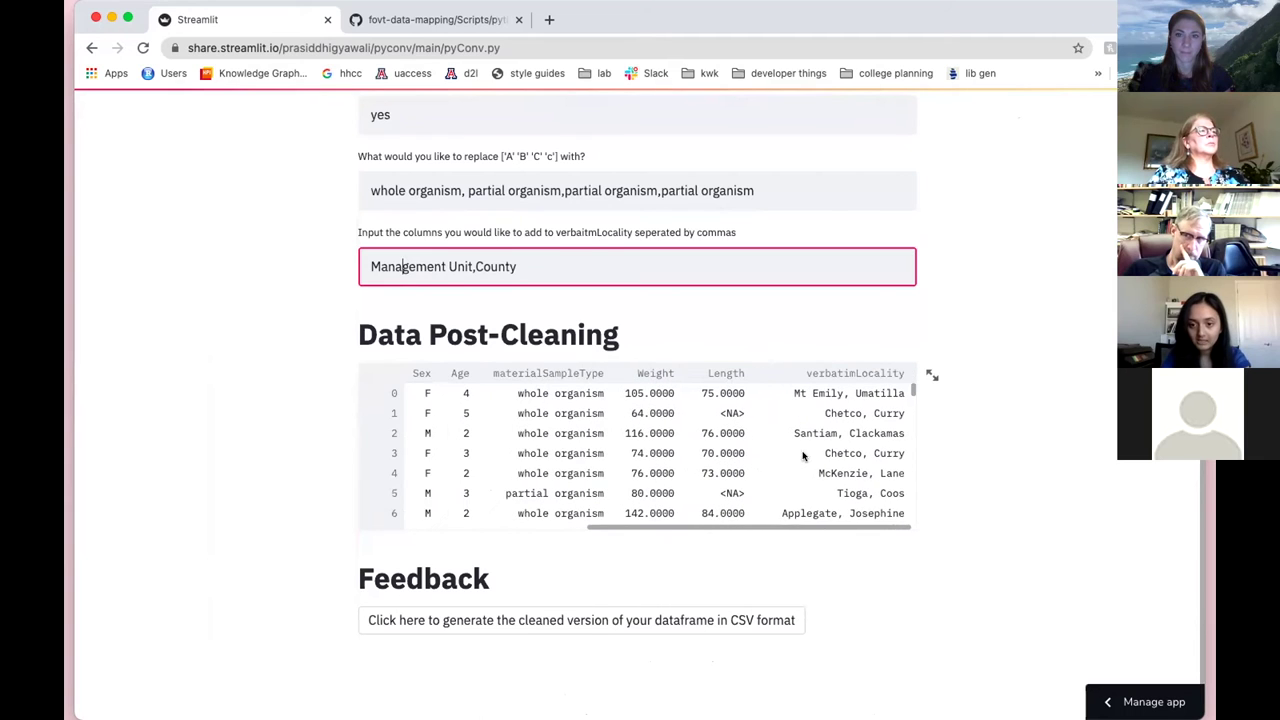
- Enable the Sex function and compare the Sex column in the pre-cleaning and post-cleaning tables
{"action": "scroll", "coordinate": [891, 371], "scroll_direction": "up", "scroll_amount": 9}
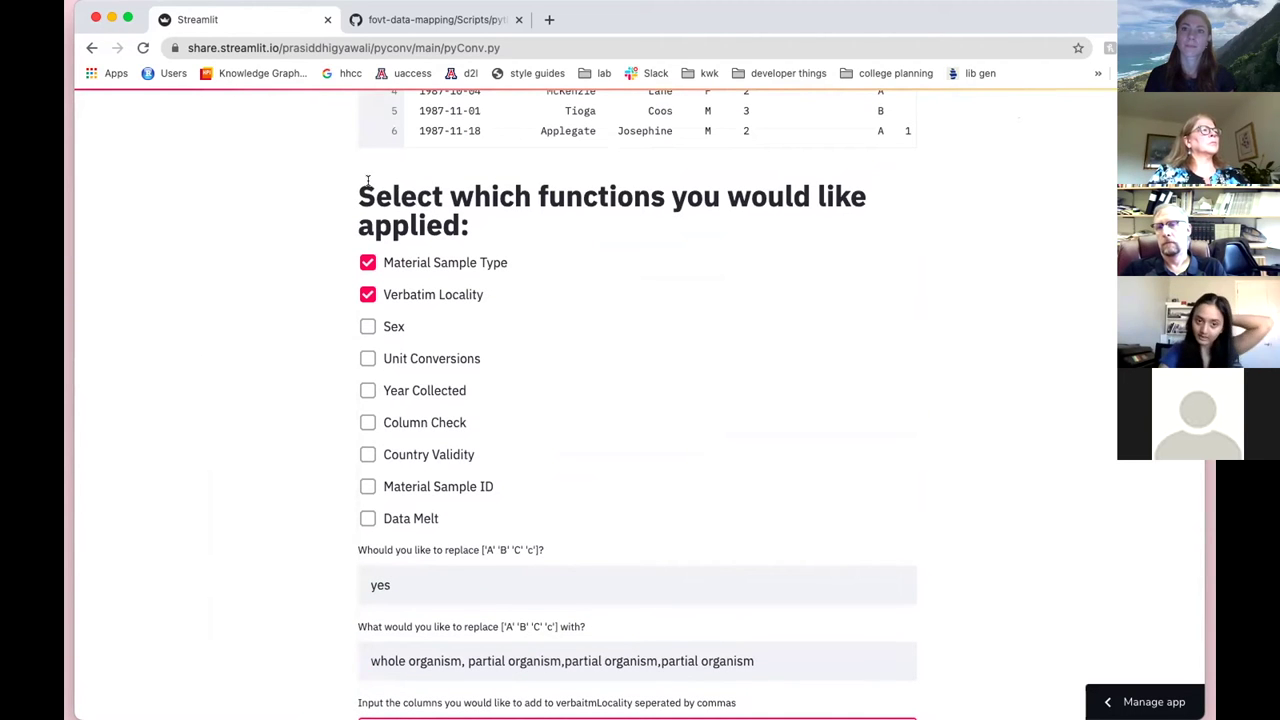
{"action": "left_click", "coordinate": [366, 327]}
{"action": "scroll", "coordinate": [264, 507], "scroll_direction": "down", "scroll_amount": 3}
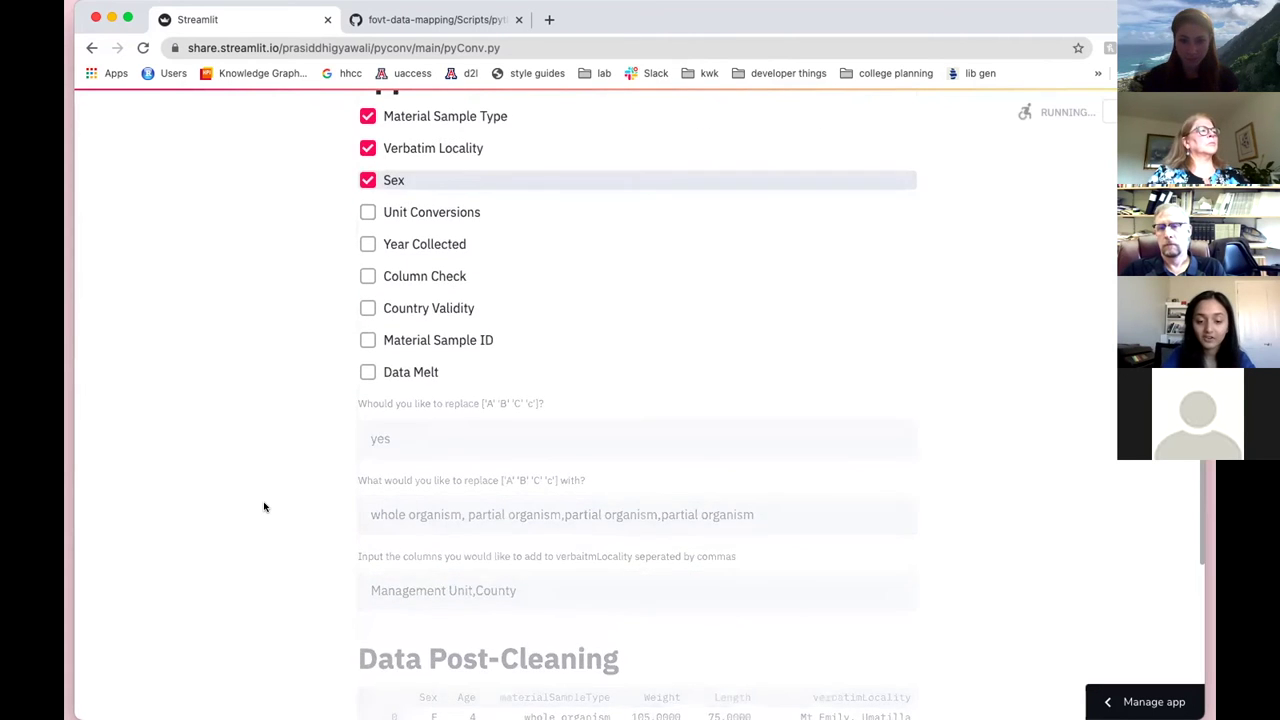
{"action": "scroll", "coordinate": [264, 507], "scroll_direction": "down", "scroll_amount": 3}
{"action": "scroll", "coordinate": [598, 614], "scroll_direction": "left", "scroll_amount": 1}
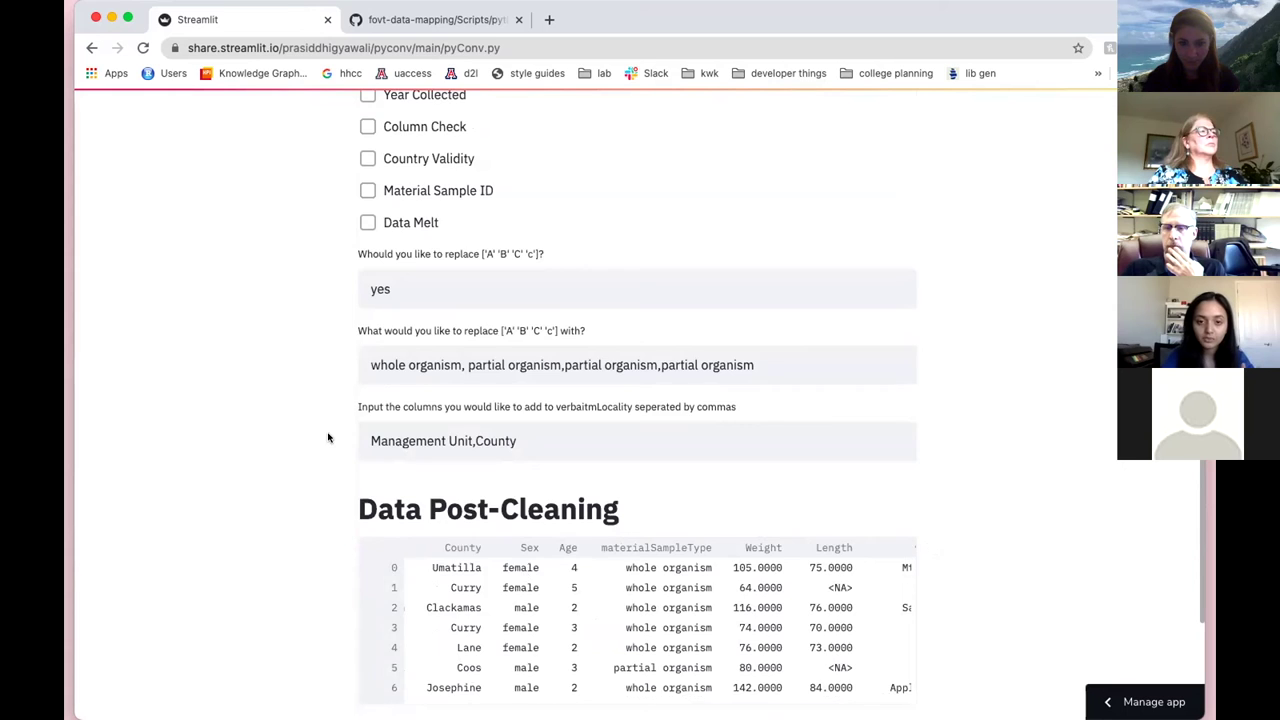
{"action": "scroll", "coordinate": [329, 434], "scroll_direction": "up", "scroll_amount": 11}
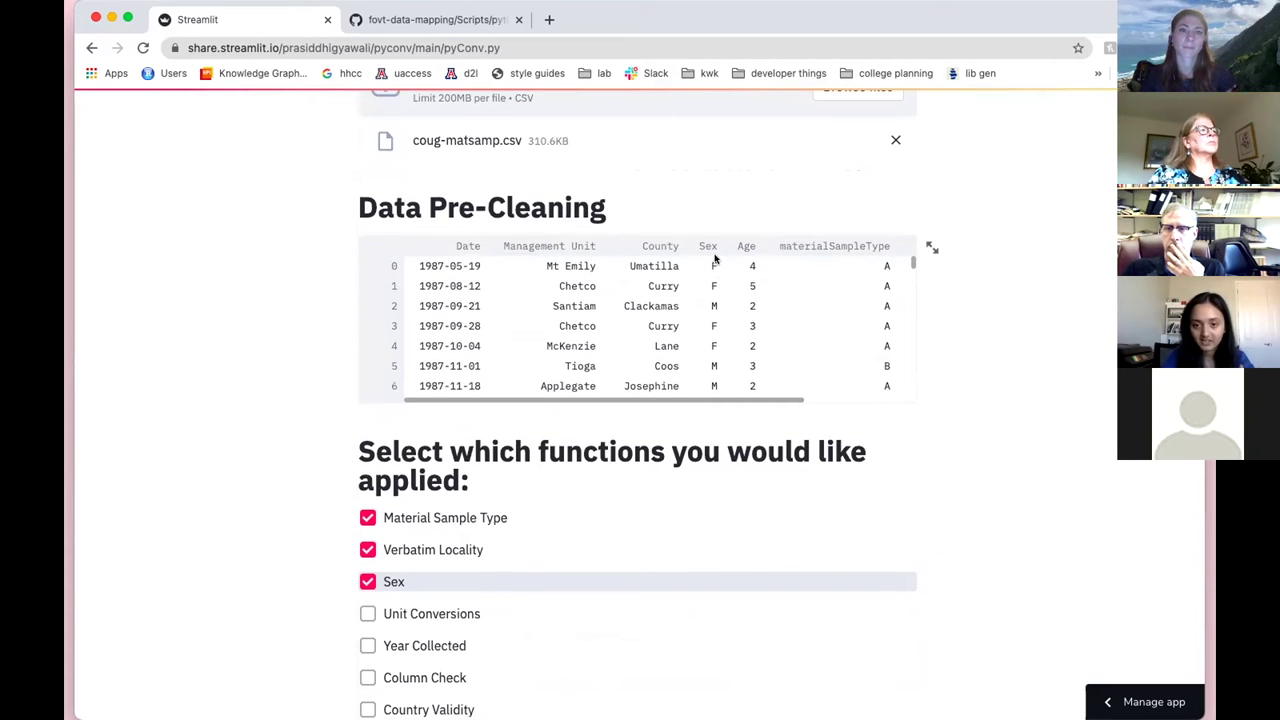
{"action": "scroll", "coordinate": [194, 560], "scroll_direction": "down", "scroll_amount": 15}
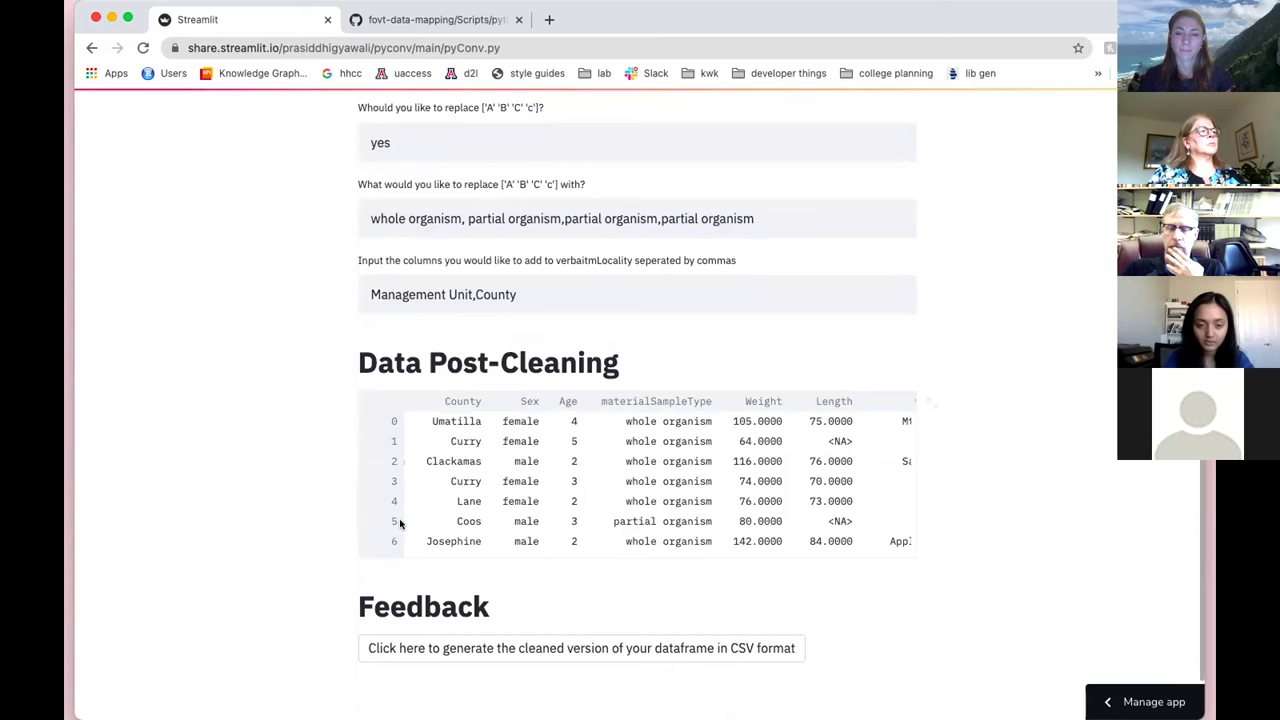
- Check the Weight and Length columns in the post-cleaning table, and enable the Unit Conversions function
{"action": "scroll", "coordinate": [247, 392], "scroll_direction": "up", "scroll_amount": 1}
{"action": "scroll", "coordinate": [247, 392], "scroll_direction": "up", "scroll_amount": 5}
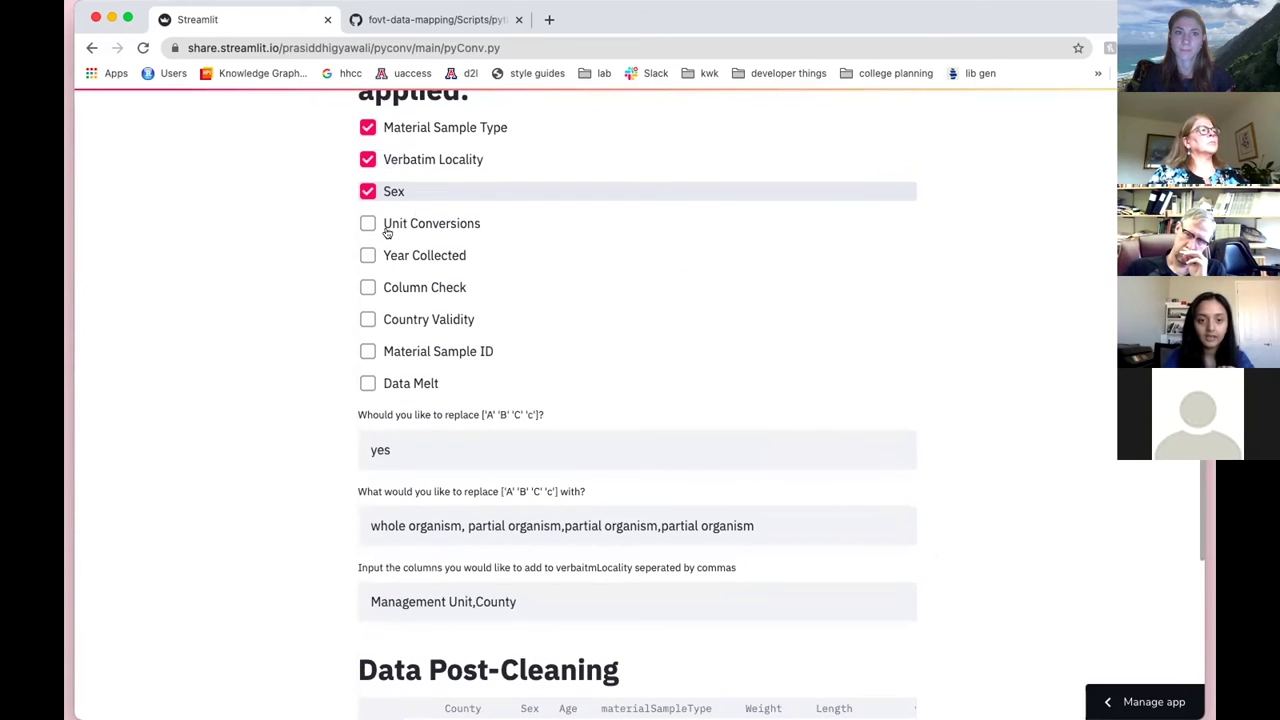
{"action": "scroll", "coordinate": [306, 343], "scroll_direction": "down", "scroll_amount": 6}
{"action": "scroll", "coordinate": [761, 516], "scroll_direction": "right", "scroll_amount": 2}
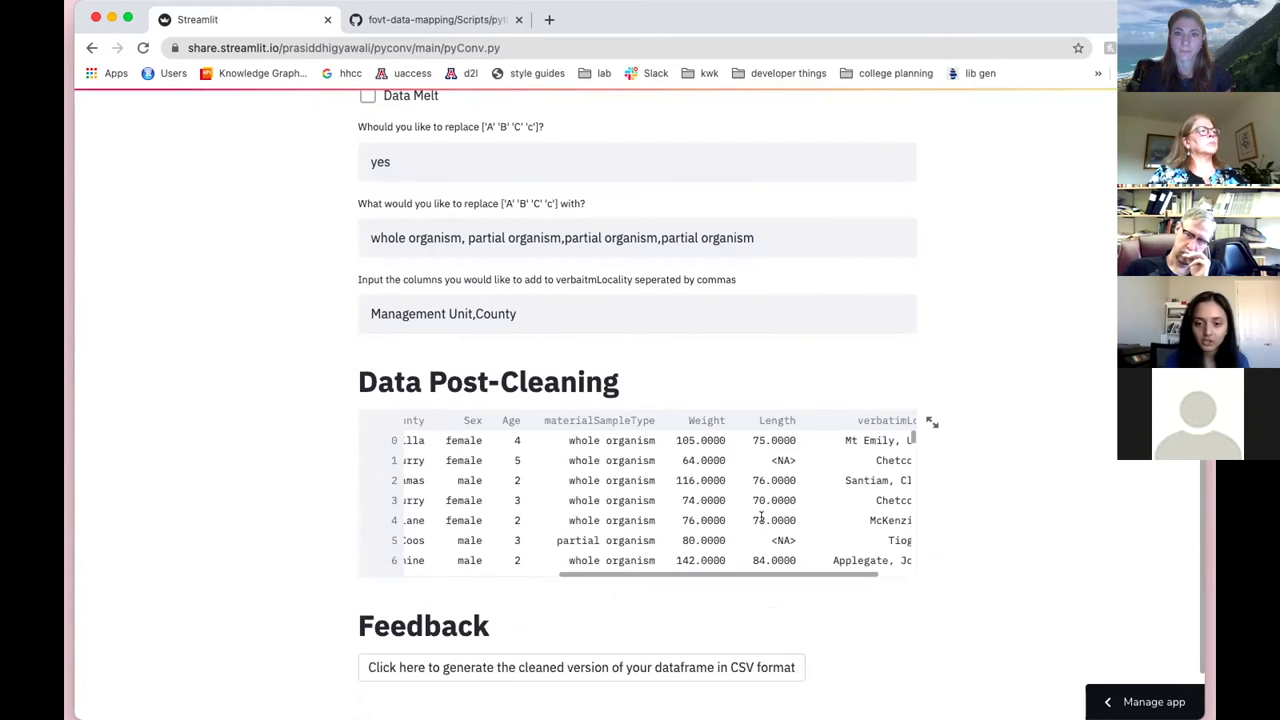
{"action": "scroll", "coordinate": [729, 603], "scroll_direction": "up", "scroll_amount": 1}
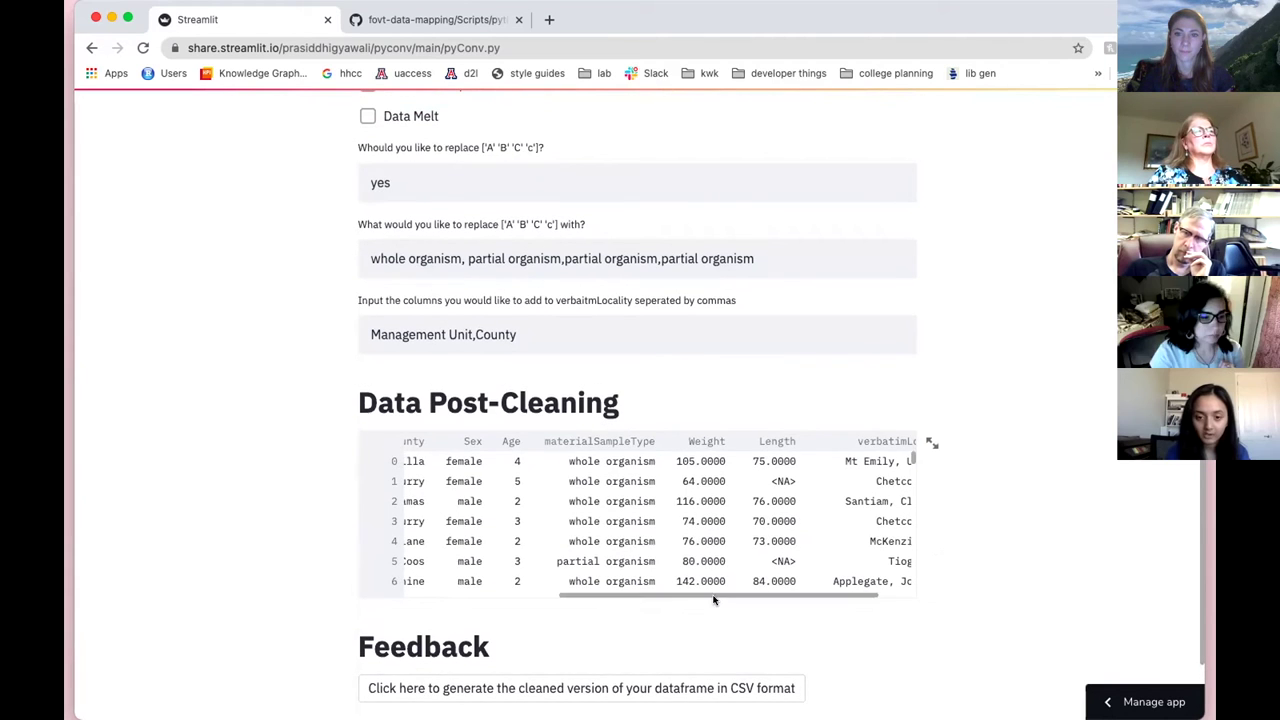
{"action": "scroll", "coordinate": [714, 600], "scroll_direction": "up", "scroll_amount": 6}
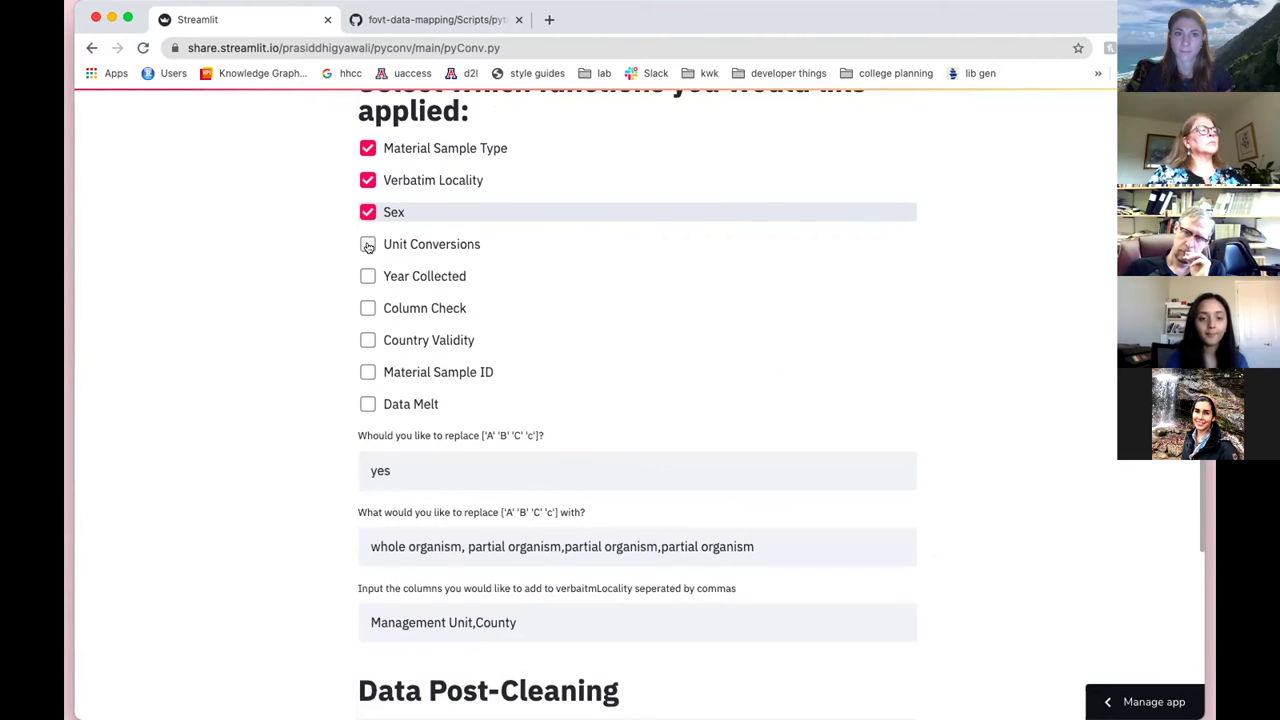
{"action": "left_click", "coordinate": [368, 245]}
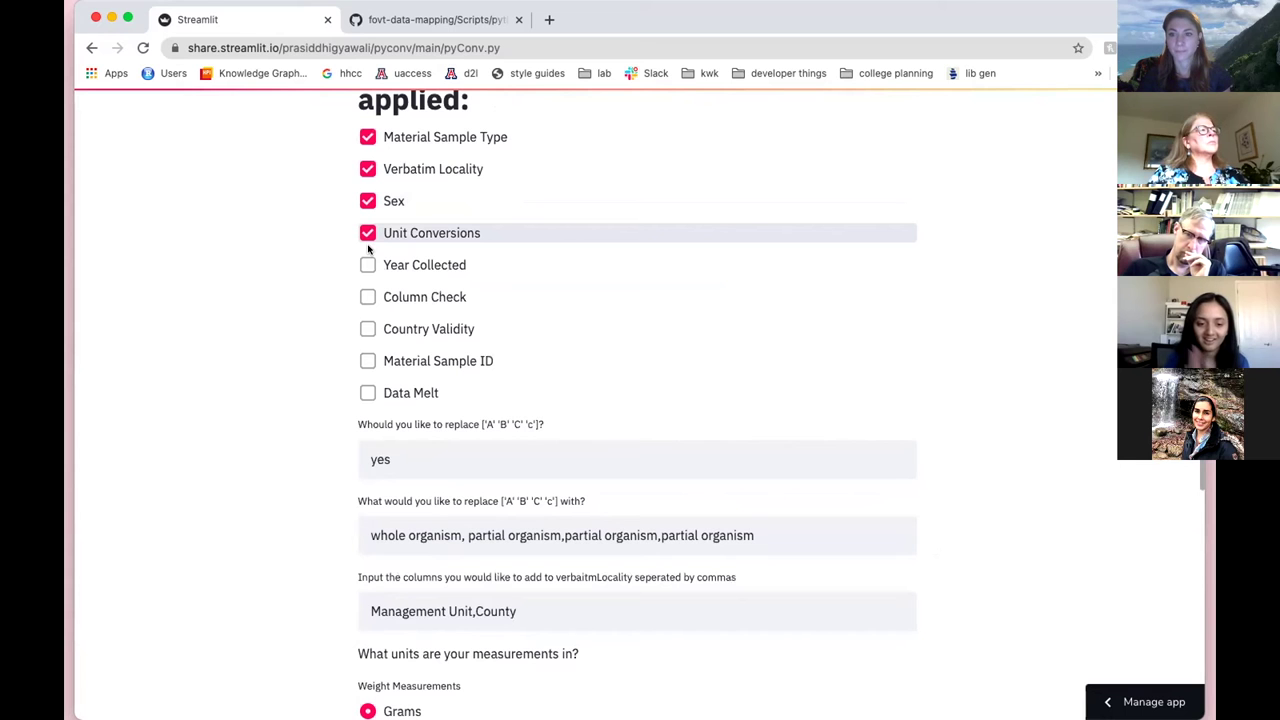
- Try Pounds as the weight measurement unit, check the Weight column in the post-cleaning table, and set the unit back to Grams
{"action": "scroll", "coordinate": [289, 329], "scroll_direction": "down", "scroll_amount": 5}
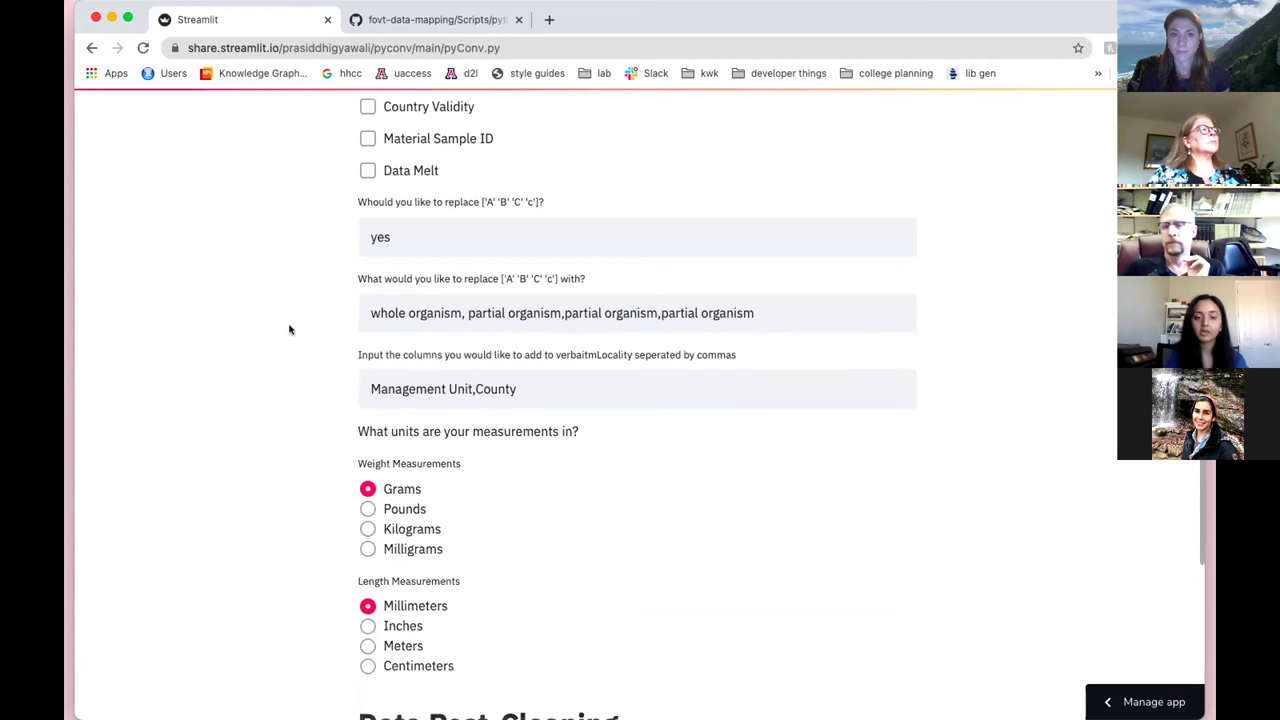
{"action": "scroll", "coordinate": [289, 329], "scroll_direction": "down", "scroll_amount": 7}
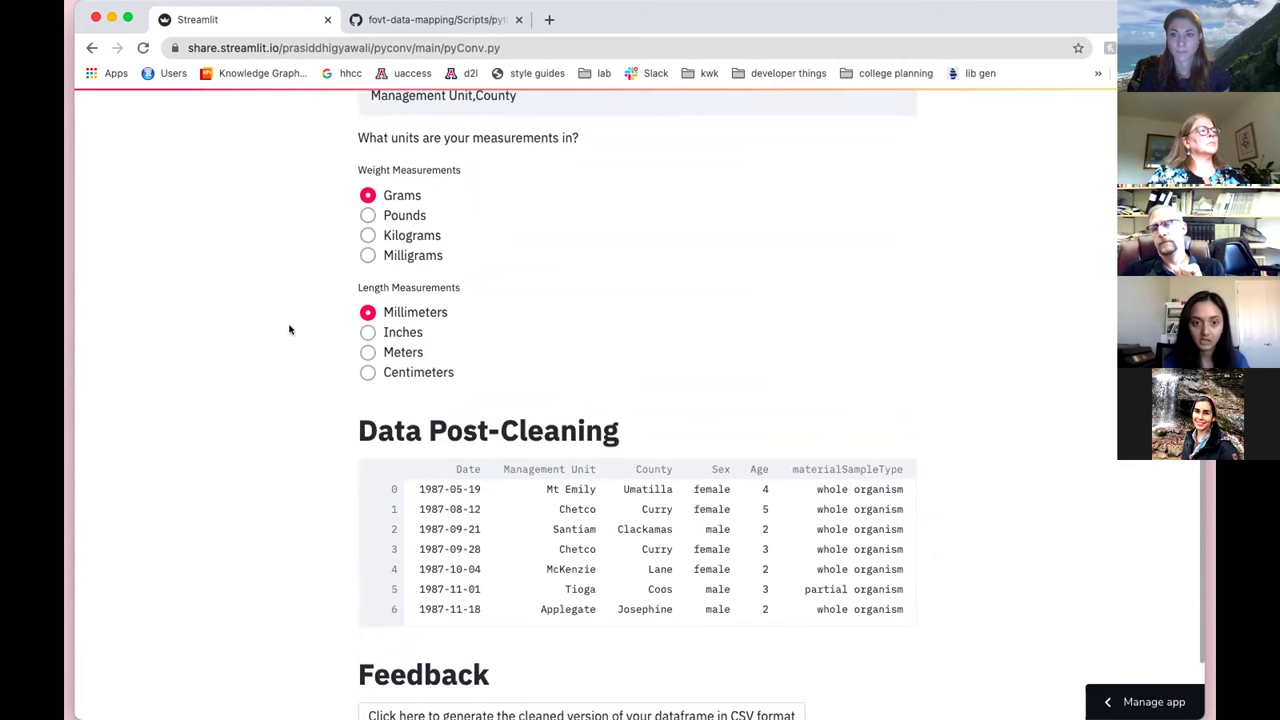
{"action": "scroll", "coordinate": [289, 329], "scroll_direction": "up", "scroll_amount": 1}
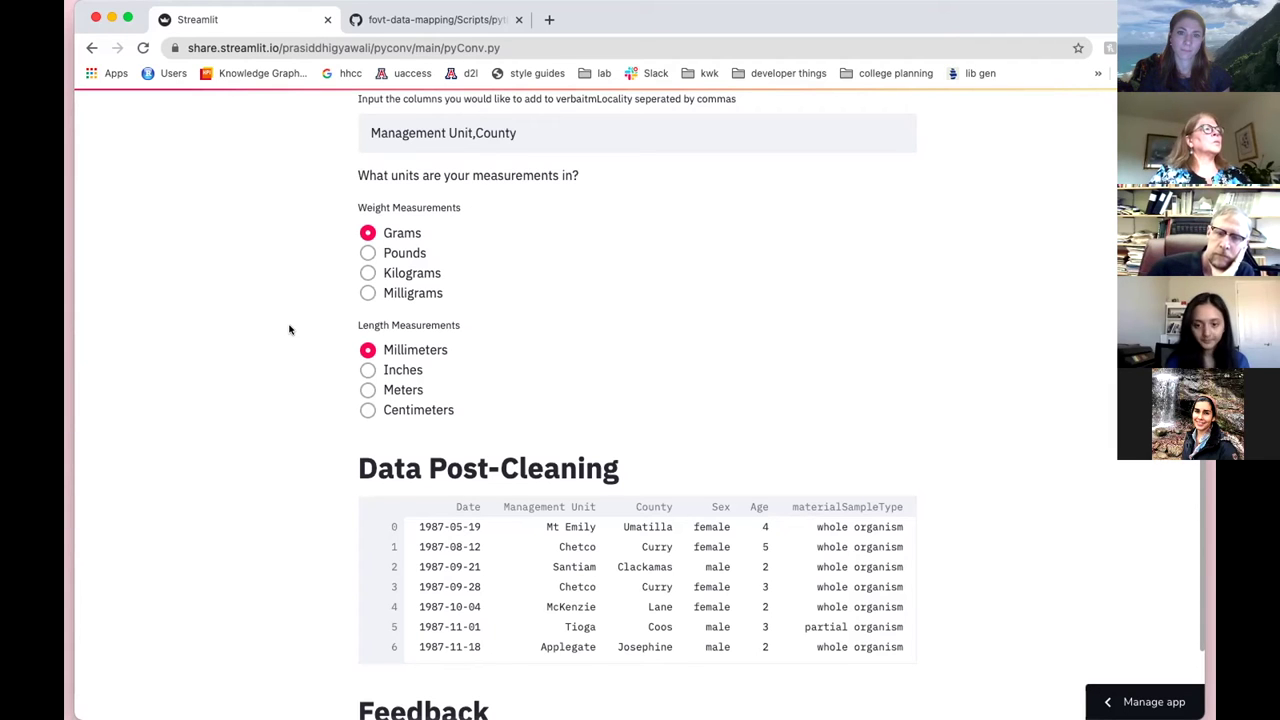
{"action": "scroll", "coordinate": [706, 641], "scroll_direction": "right", "scroll_amount": 5}
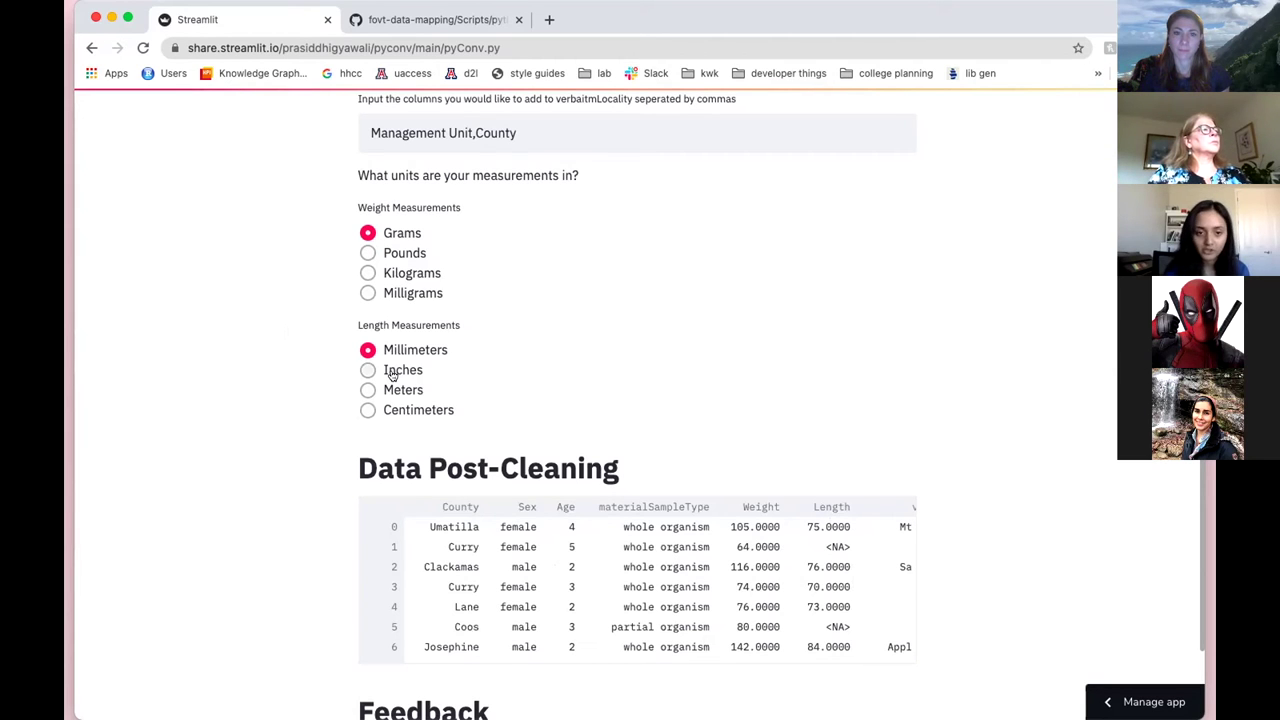
{"action": "left_click", "coordinate": [370, 256]}
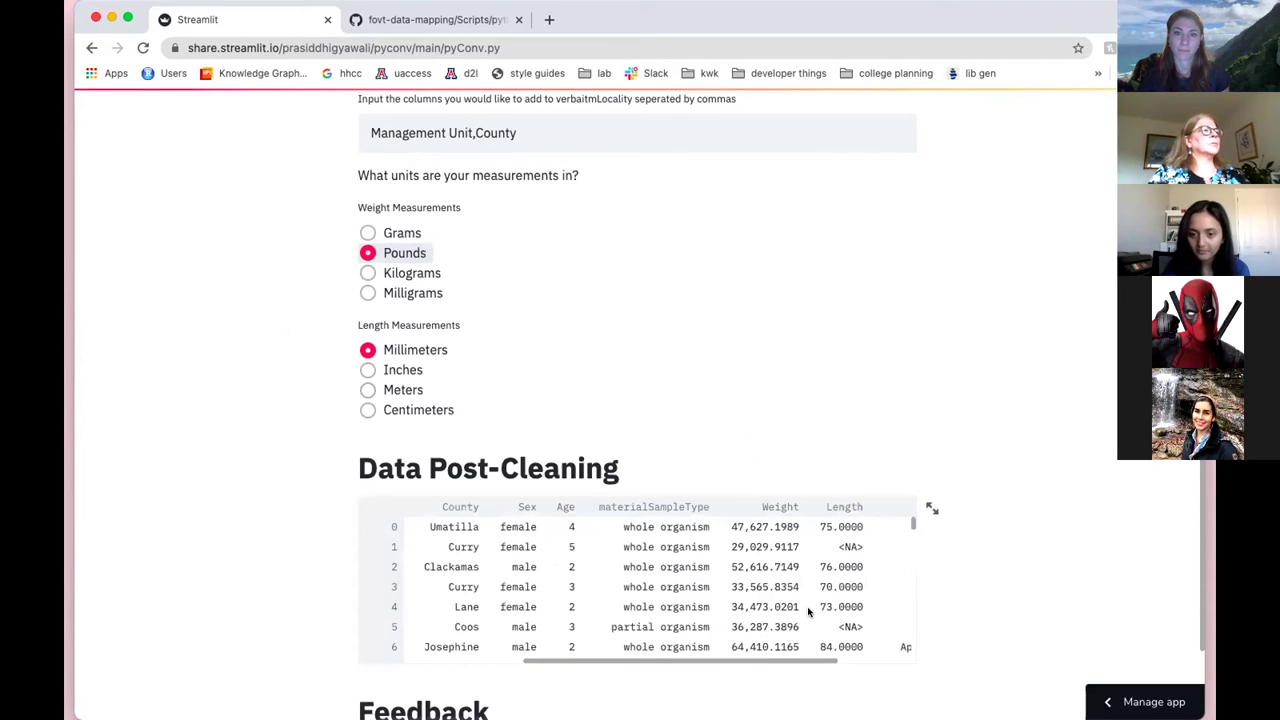
{"action": "left_click", "coordinate": [346, 238]}
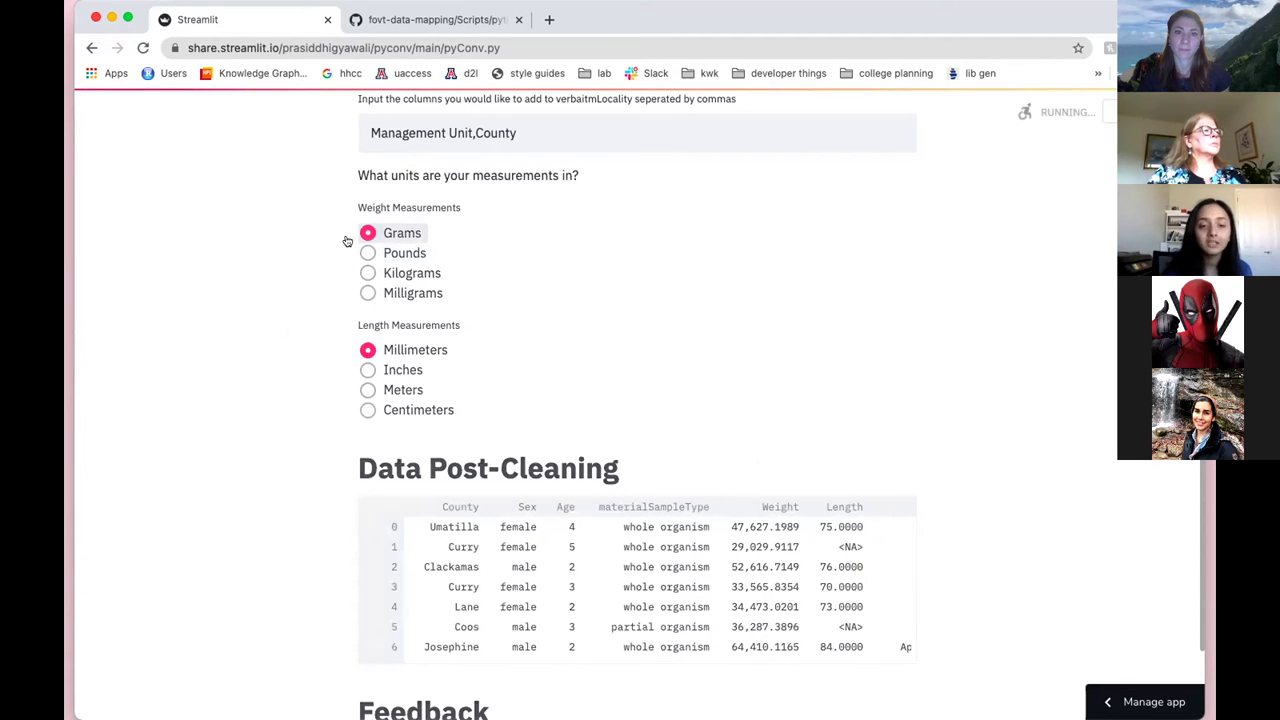
- Enable the Year Collected function and check the event date and collection year columns in the post-cleaning table
{"action": "scroll", "coordinate": [266, 269], "scroll_direction": "up", "scroll_amount": 5}
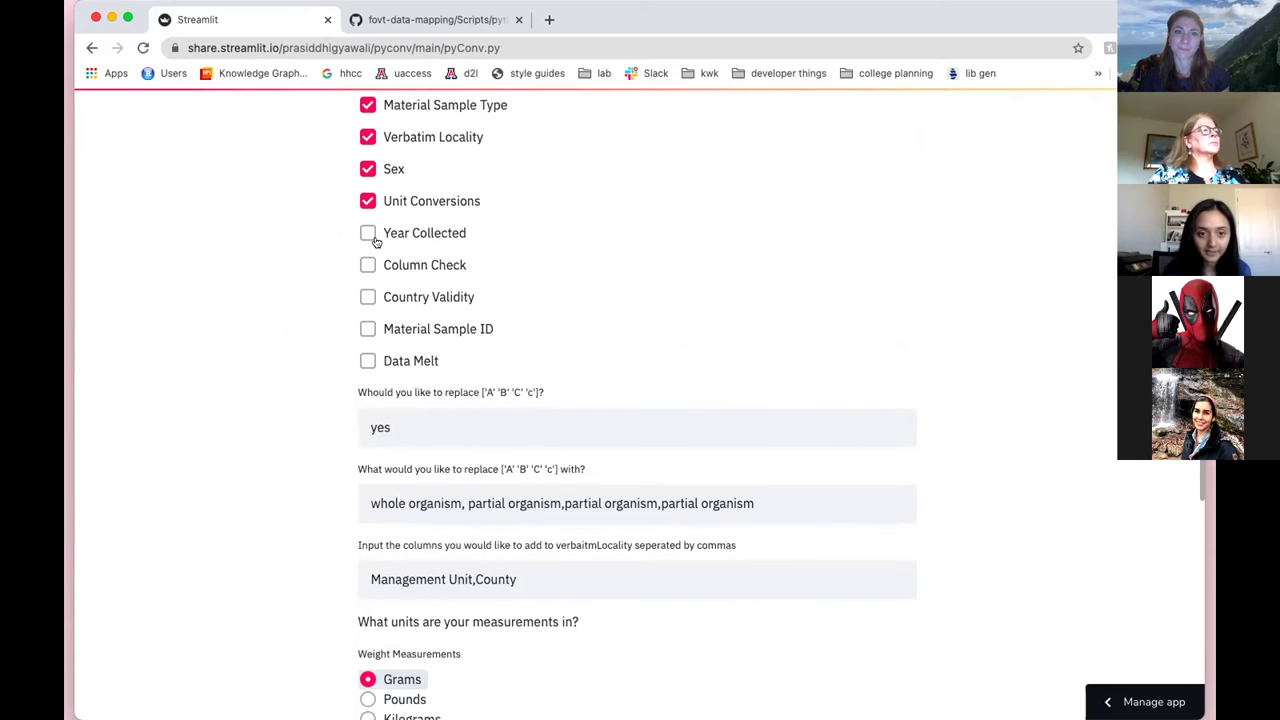
{"action": "left_click", "coordinate": [368, 233]}
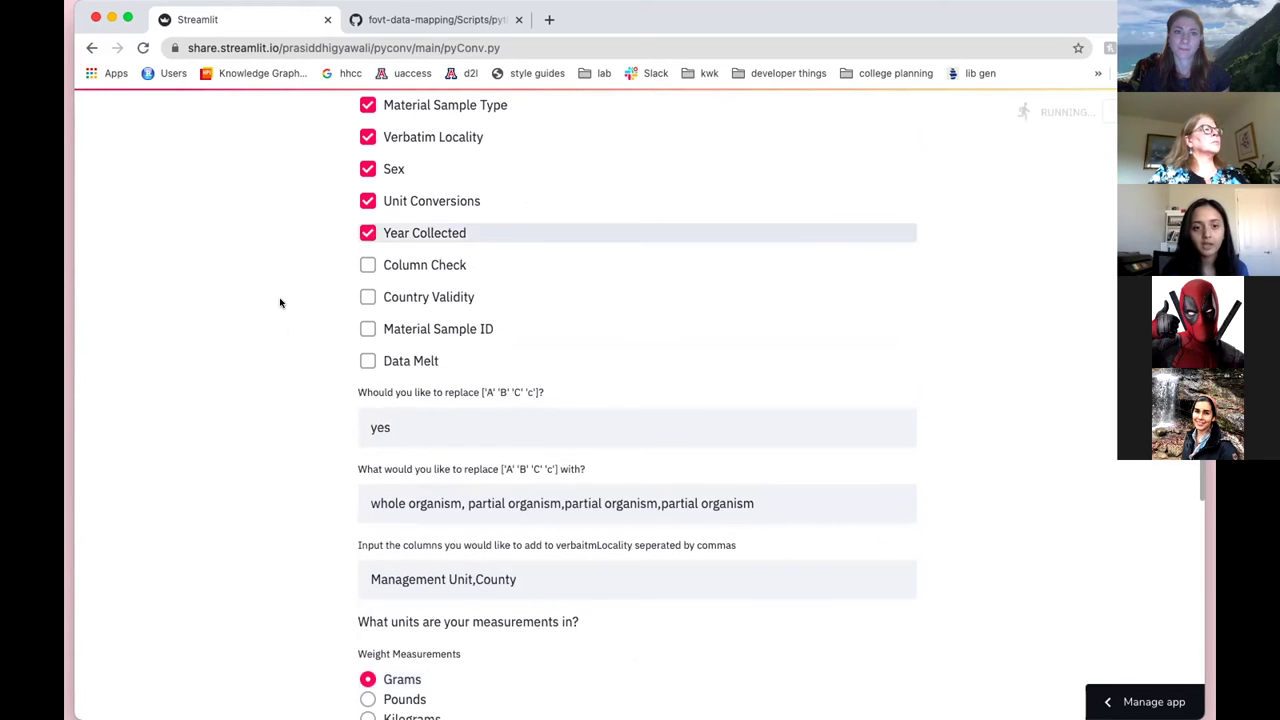
{"action": "scroll", "coordinate": [280, 303], "scroll_direction": "down", "scroll_amount": 5}
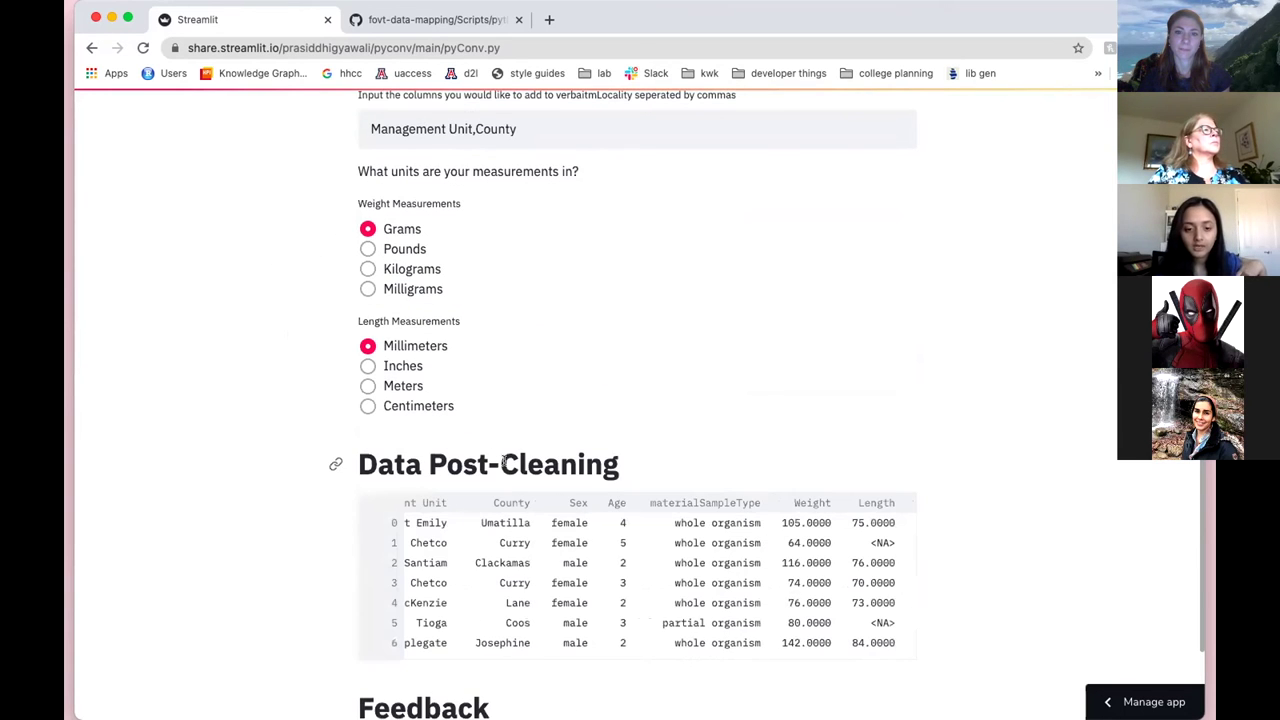
{"action": "scroll", "coordinate": [495, 515], "scroll_direction": "left", "scroll_amount": 5}
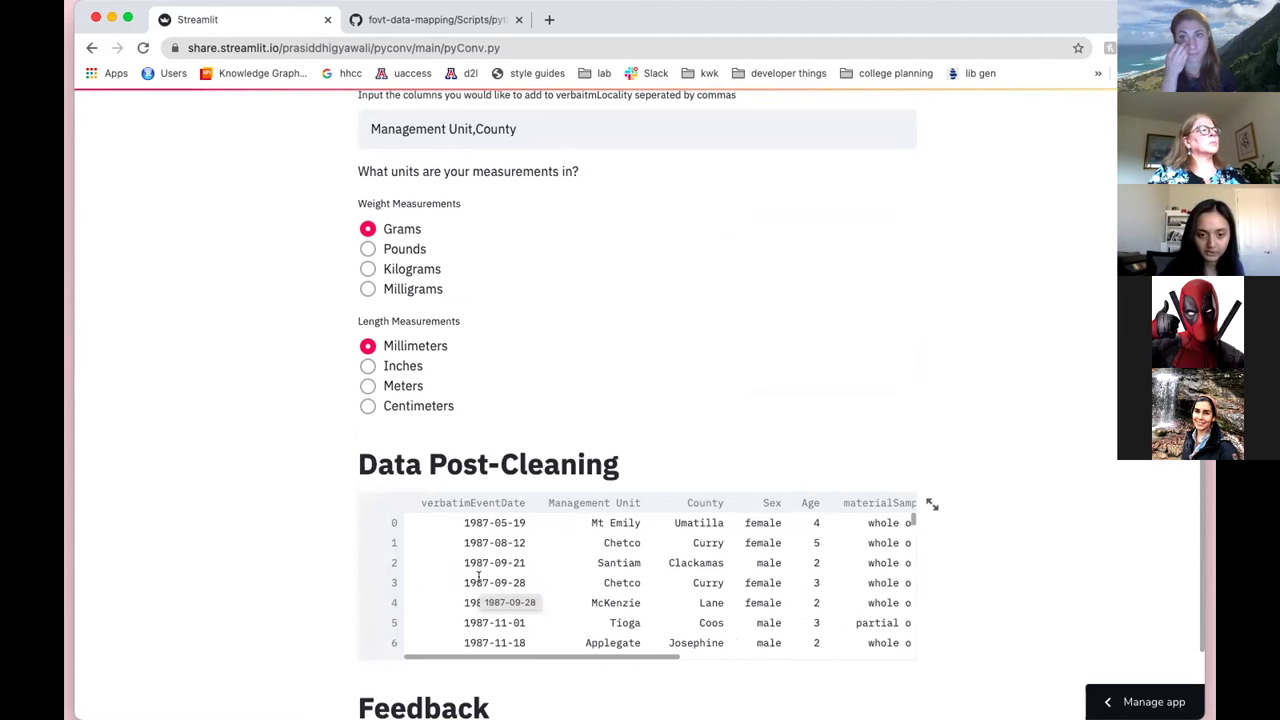
{"action": "scroll", "coordinate": [560, 547], "scroll_direction": "right", "scroll_amount": 10}
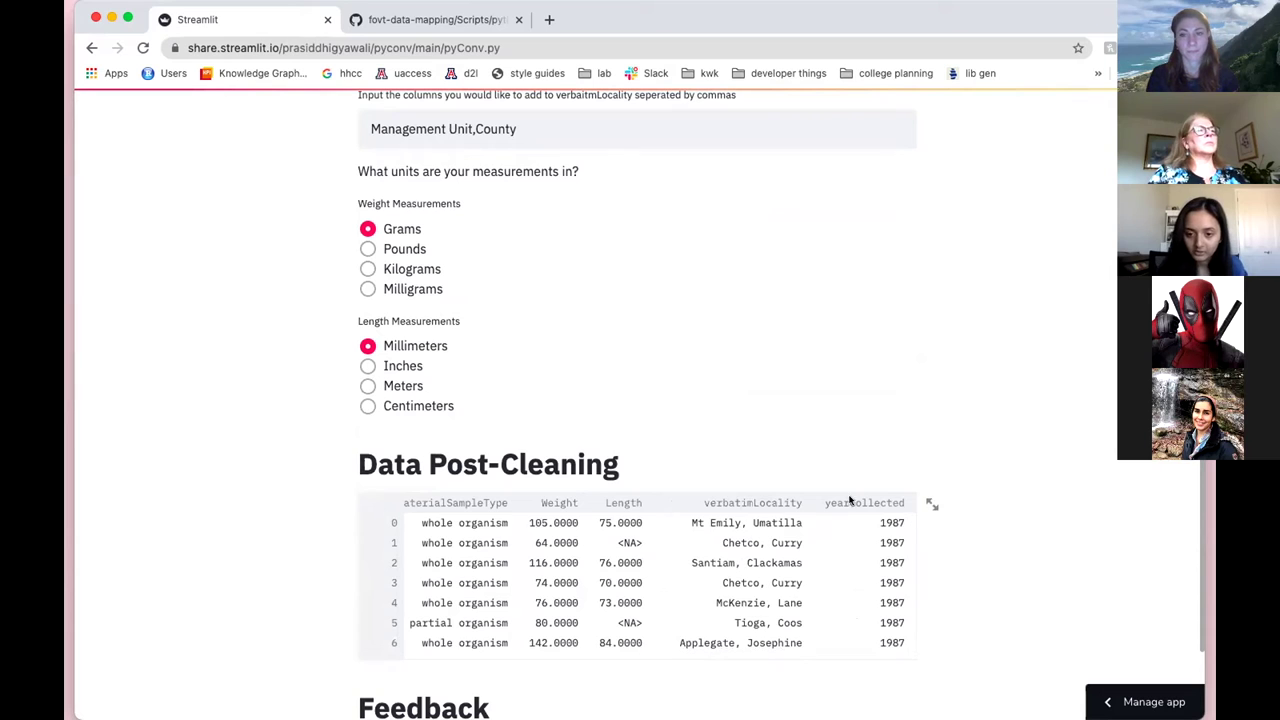
{"action": "scroll", "coordinate": [662, 566], "scroll_direction": "left", "scroll_amount": 1}
{"action": "scroll", "coordinate": [662, 566], "scroll_direction": "left", "scroll_amount": 8}
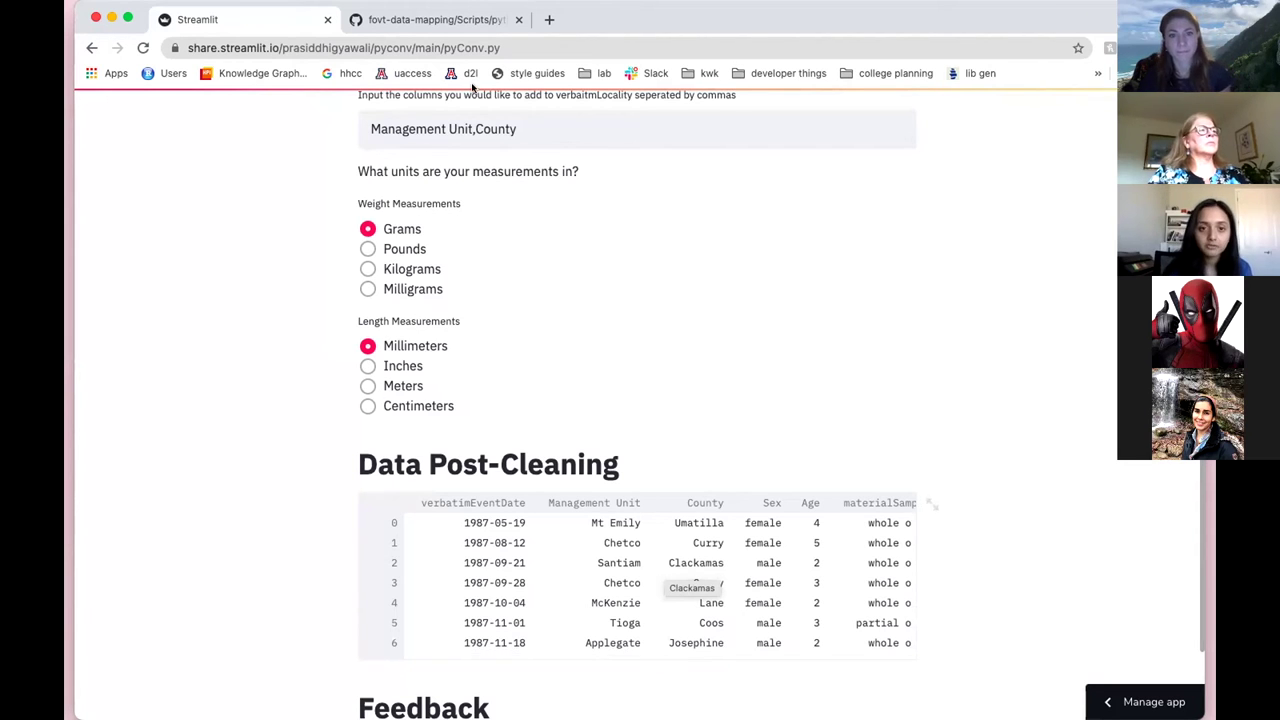
- Read the README's example tables and event date formatting instructions on GitHub, and return to the data cleaning app
{"action": "left_click", "coordinate": [466, 30]}
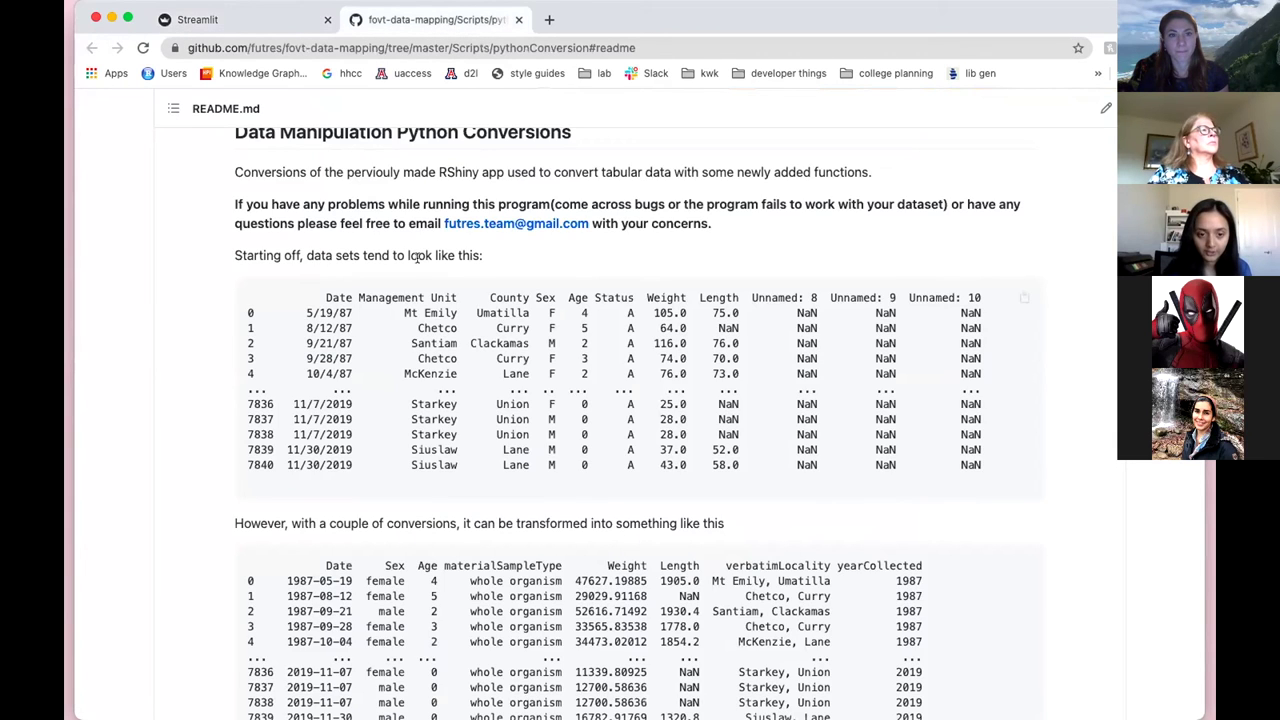
{"action": "scroll", "coordinate": [411, 424], "scroll_direction": "down", "scroll_amount": 5}
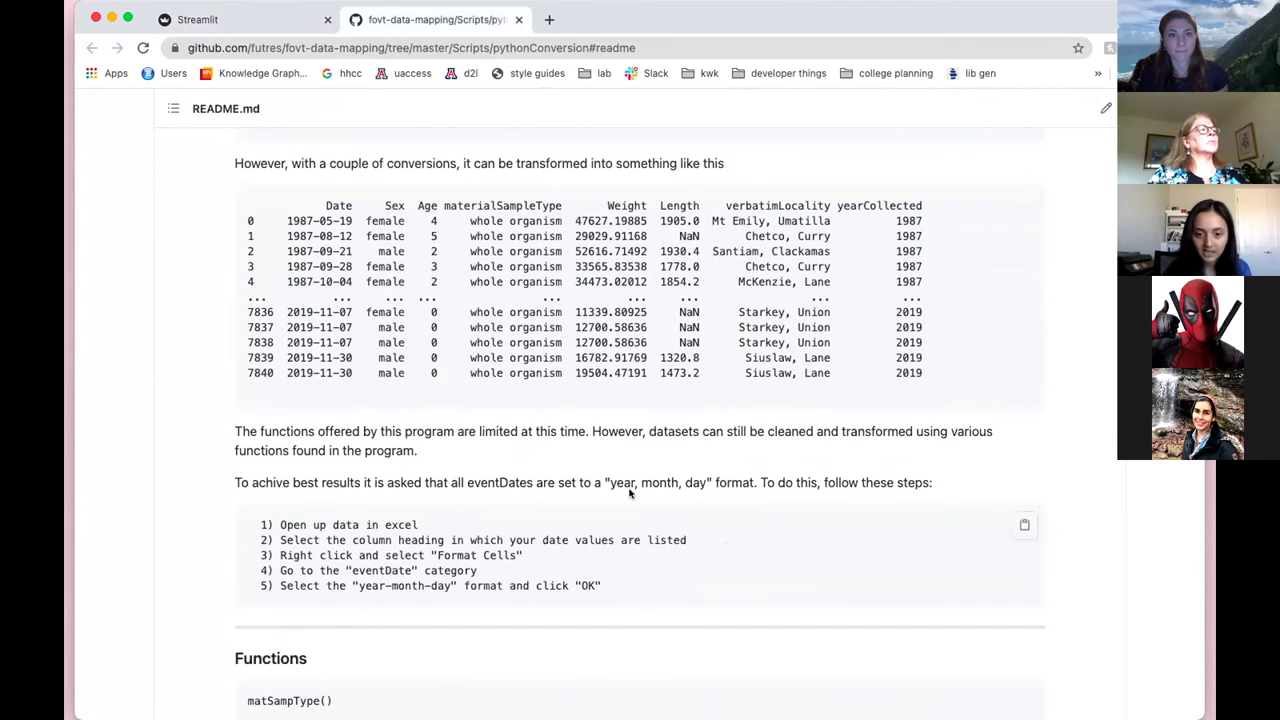
{"action": "left_click", "coordinate": [190, 20]}
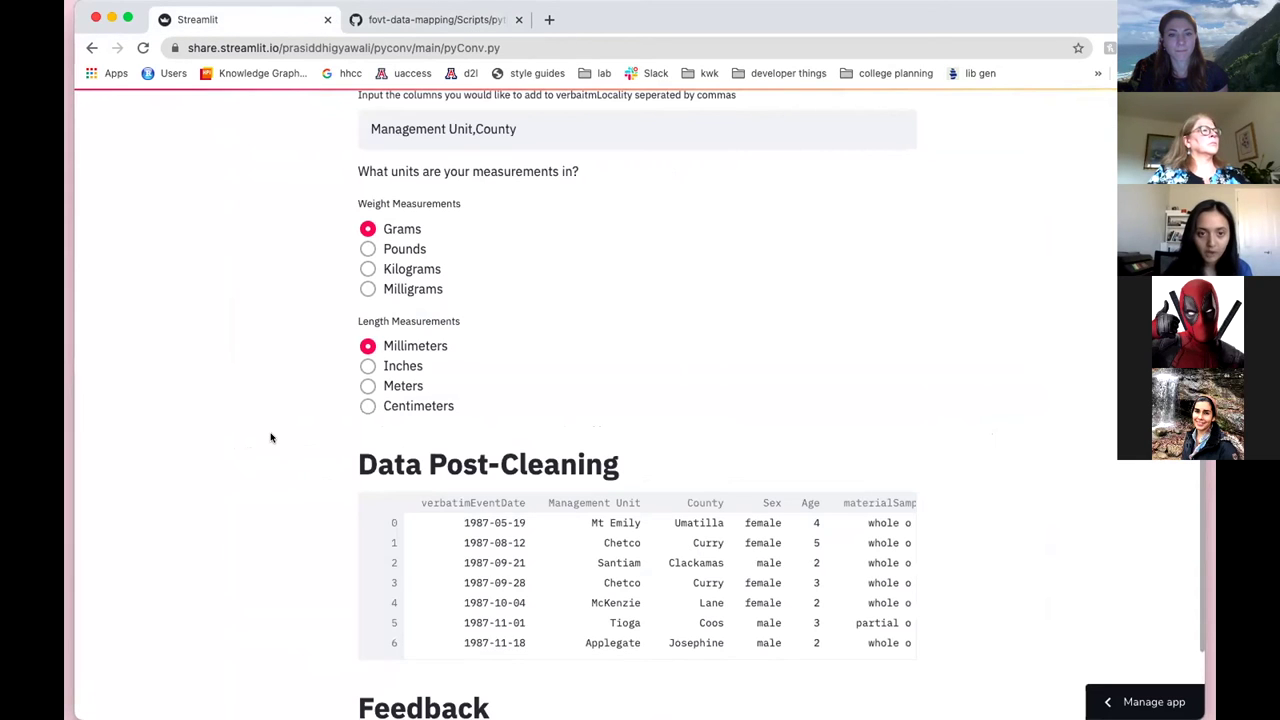
- Enable the Column Check function and check the post-cleaning table and its column name feedback
{"action": "scroll", "coordinate": [270, 437], "scroll_direction": "up", "scroll_amount": 5}
{"action": "scroll", "coordinate": [270, 437], "scroll_direction": "down", "scroll_amount": 1}
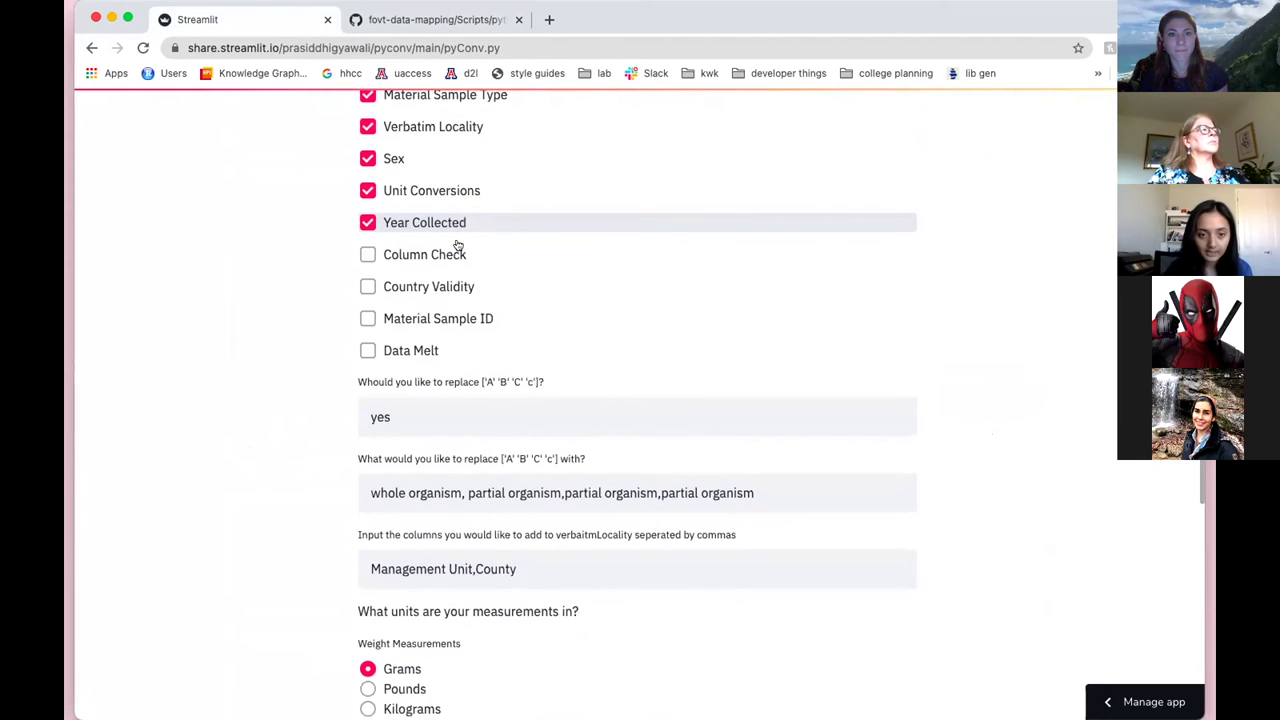
{"action": "left_click", "coordinate": [389, 257]}
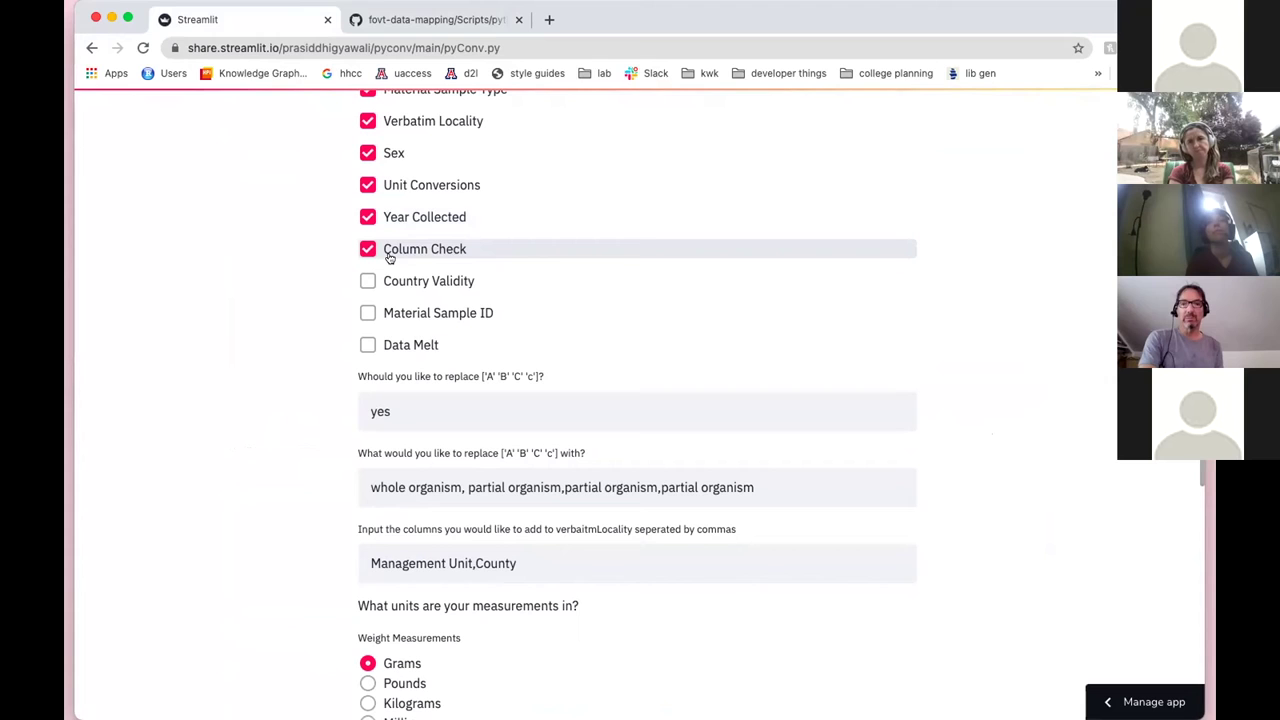
{"action": "scroll", "coordinate": [305, 328], "scroll_direction": "down", "scroll_amount": 2}
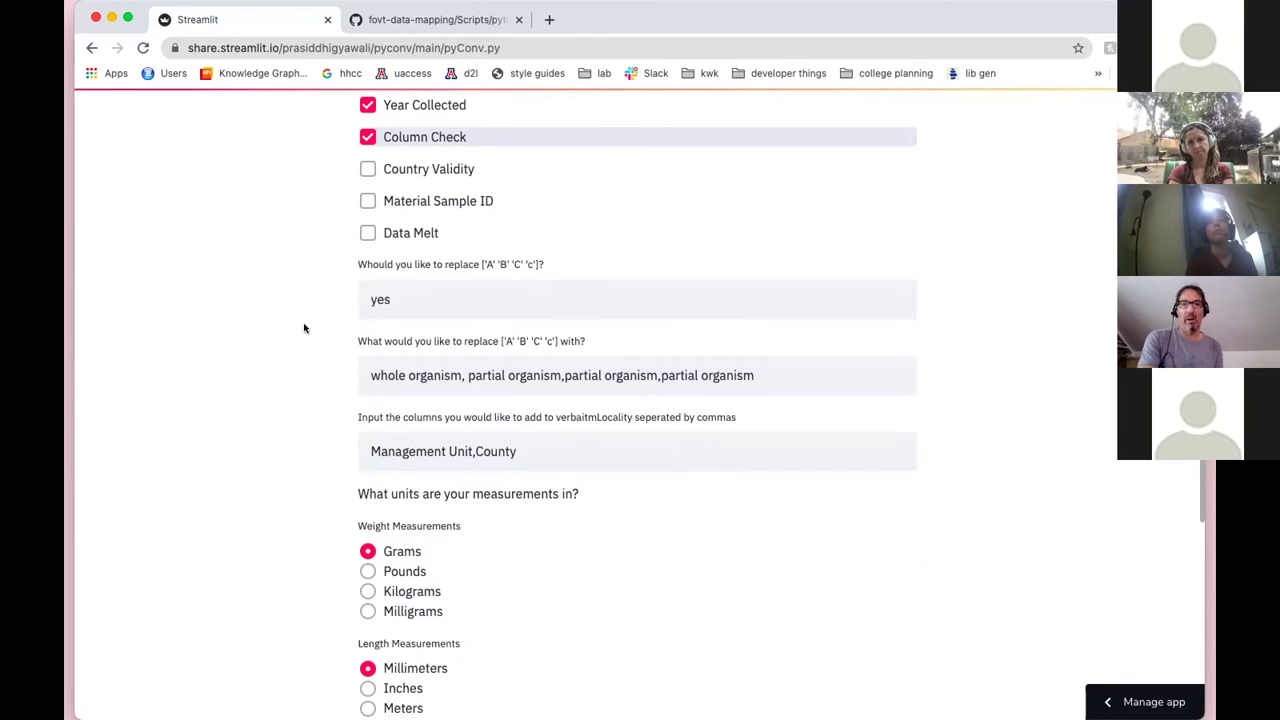
{"action": "scroll", "coordinate": [305, 328], "scroll_direction": "up", "scroll_amount": 2}
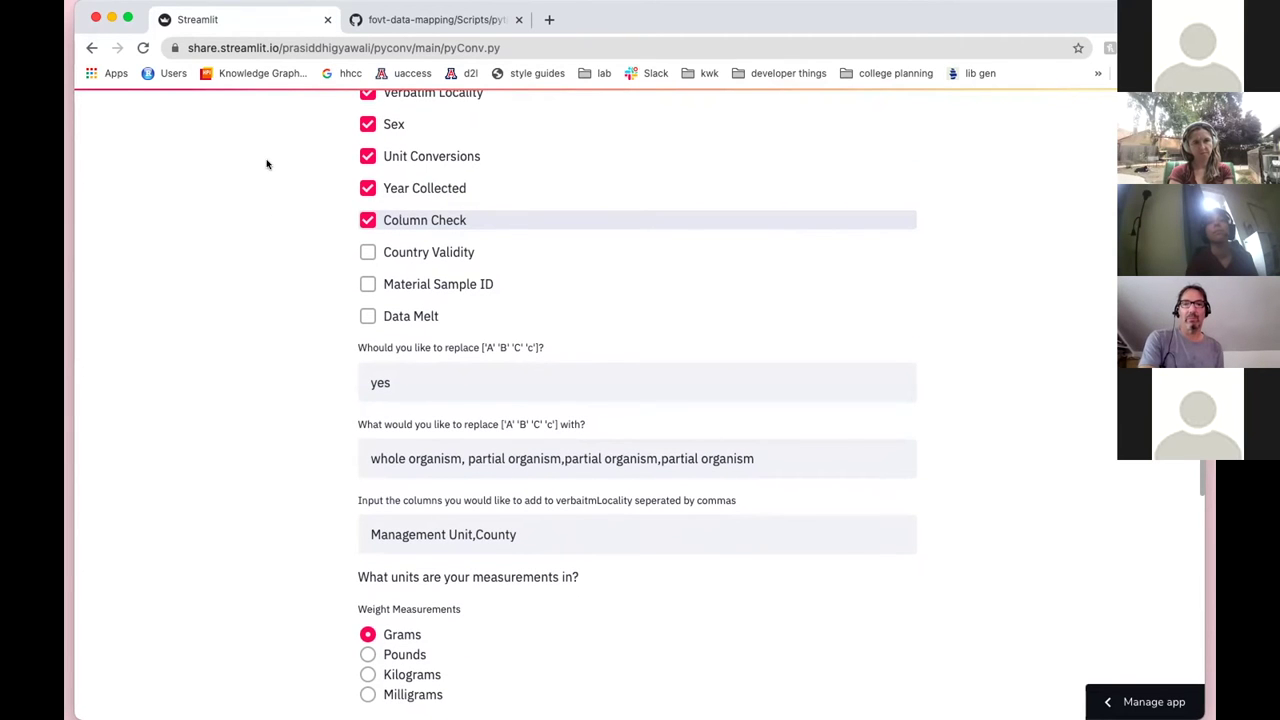
{"action": "scroll", "coordinate": [306, 329], "scroll_direction": "down", "scroll_amount": 8}
{"action": "scroll", "coordinate": [510, 440], "scroll_direction": "right", "scroll_amount": 5}
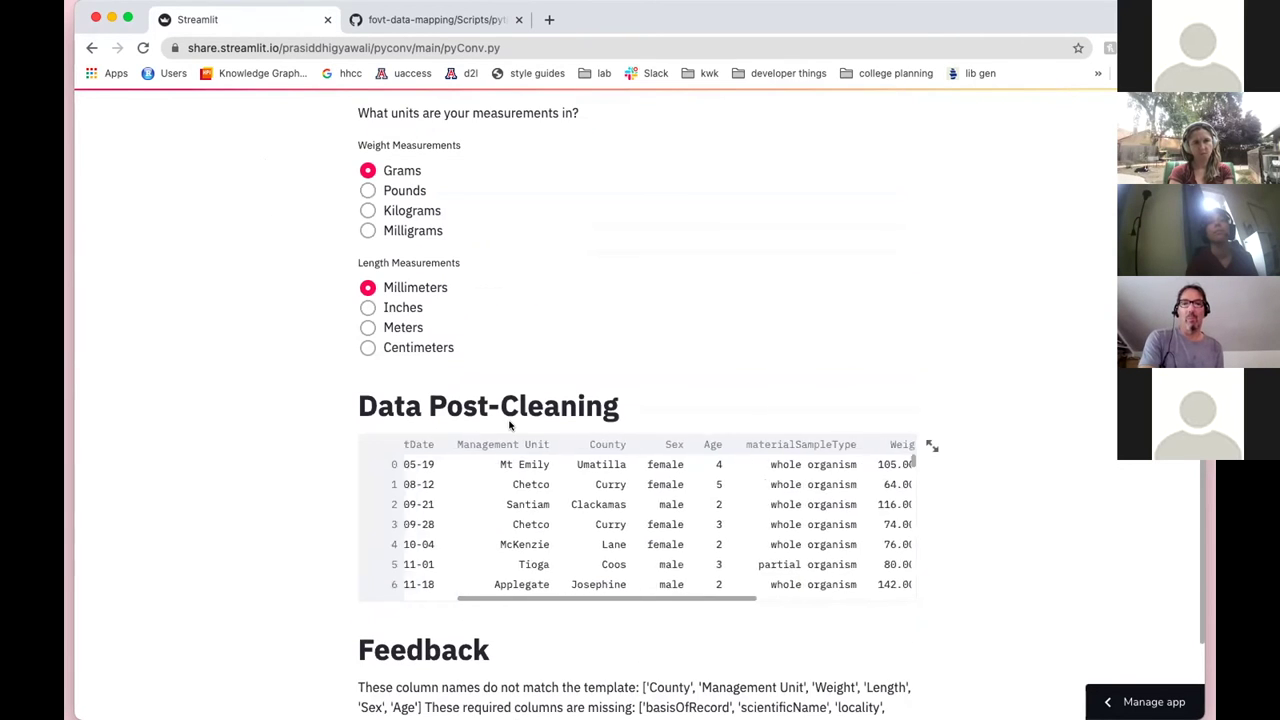
- Enable the Country Validity function and read its feedback below the post-cleaning table
{"action": "scroll", "coordinate": [212, 497], "scroll_direction": "up", "scroll_amount": 5}
{"action": "scroll", "coordinate": [212, 497], "scroll_direction": "up", "scroll_amount": 2}
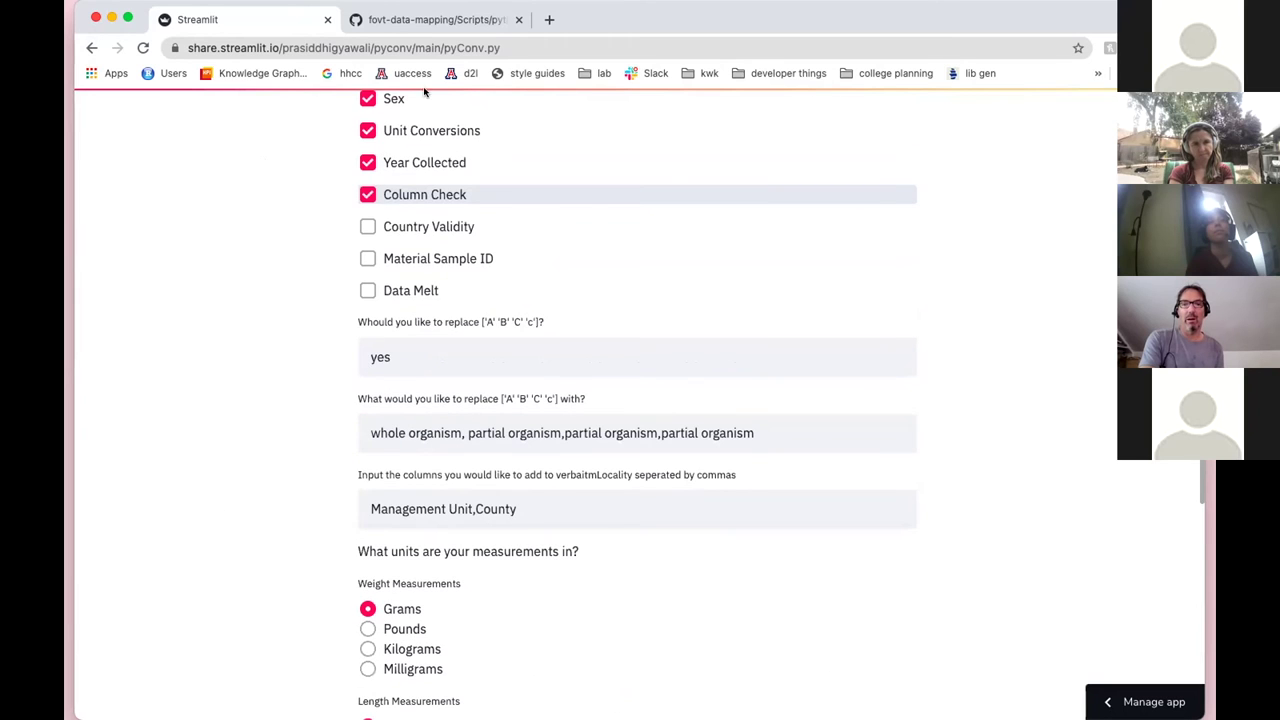
{"action": "left_click", "coordinate": [368, 227]}
{"action": "scroll", "coordinate": [320, 340], "scroll_direction": "down", "scroll_amount": 5}
{"action": "scroll", "coordinate": [318, 345], "scroll_direction": "down", "scroll_amount": 3}
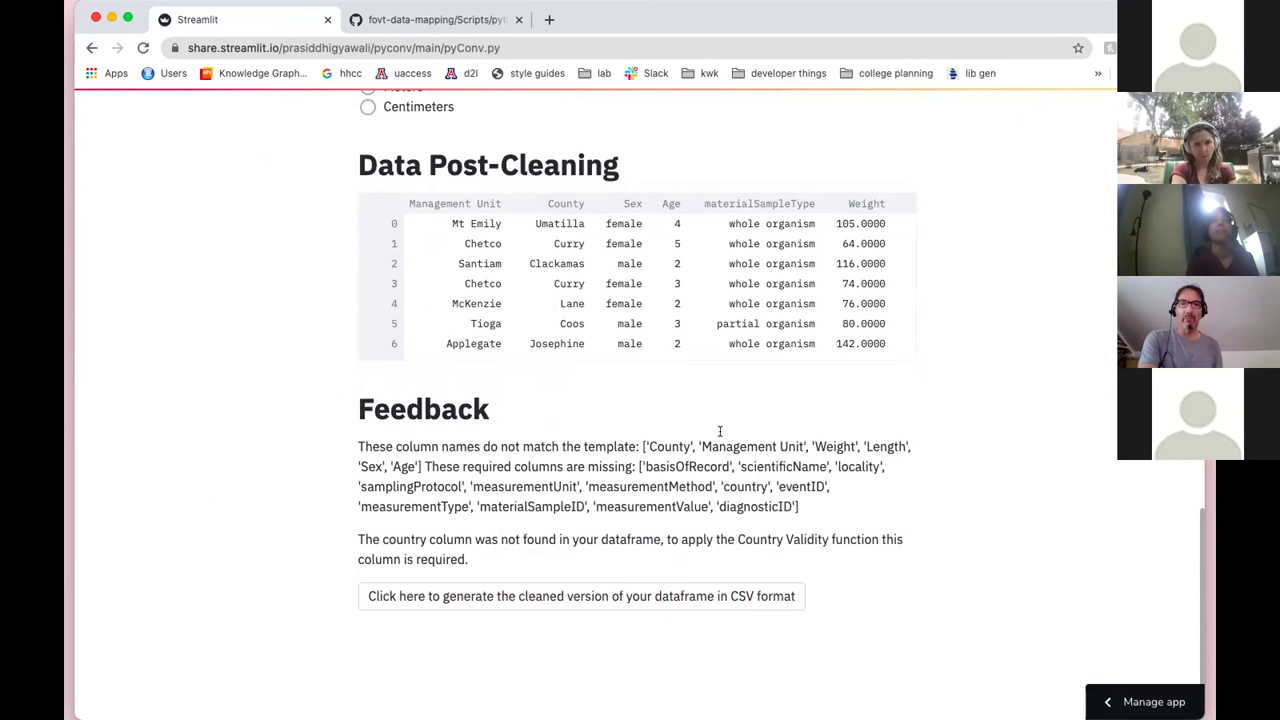
- Enable the Material Sample ID function and check the material sample ID column in the post-cleaning table
{"action": "scroll", "coordinate": [368, 497], "scroll_direction": "up", "scroll_amount": 10}
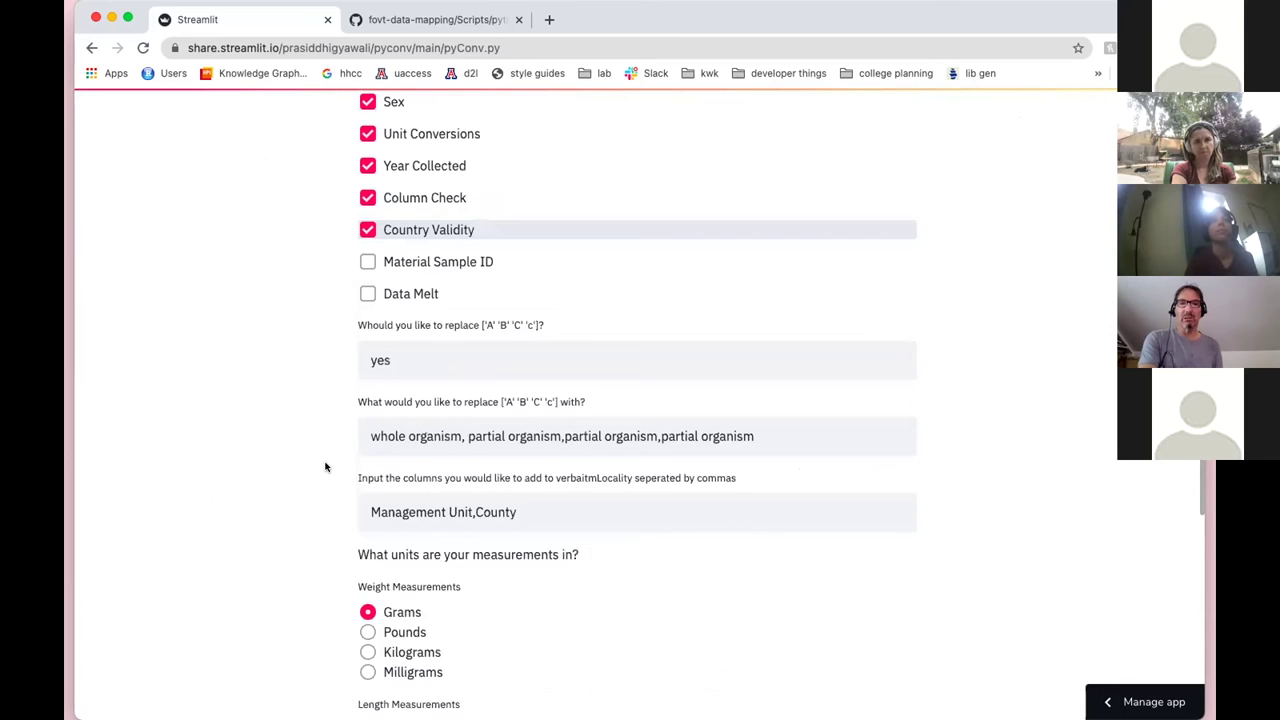
{"action": "left_click", "coordinate": [368, 336]}
{"action": "scroll", "coordinate": [260, 414], "scroll_direction": "down", "scroll_amount": 5}
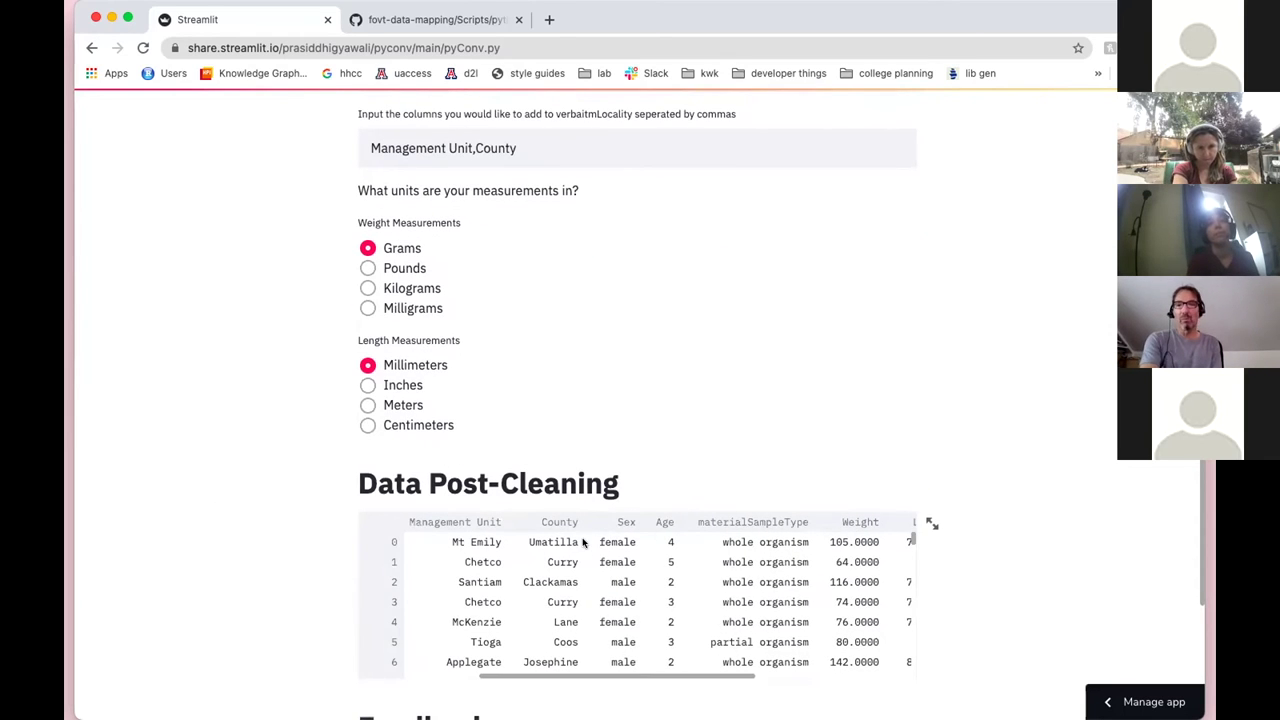
{"action": "scroll", "coordinate": [775, 563], "scroll_direction": "right", "scroll_amount": 2}
{"action": "scroll", "coordinate": [712, 548], "scroll_direction": "left", "scroll_amount": 5}
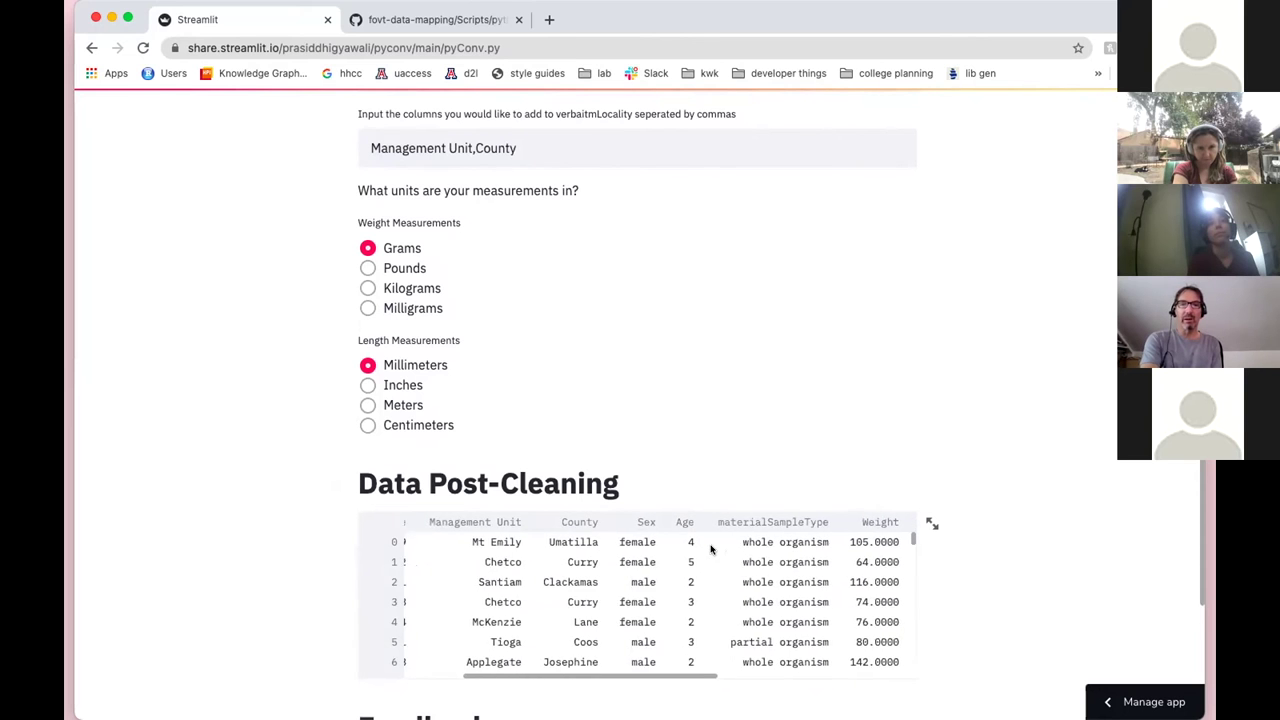
{"action": "scroll", "coordinate": [712, 548], "scroll_direction": "right", "scroll_amount": 8}
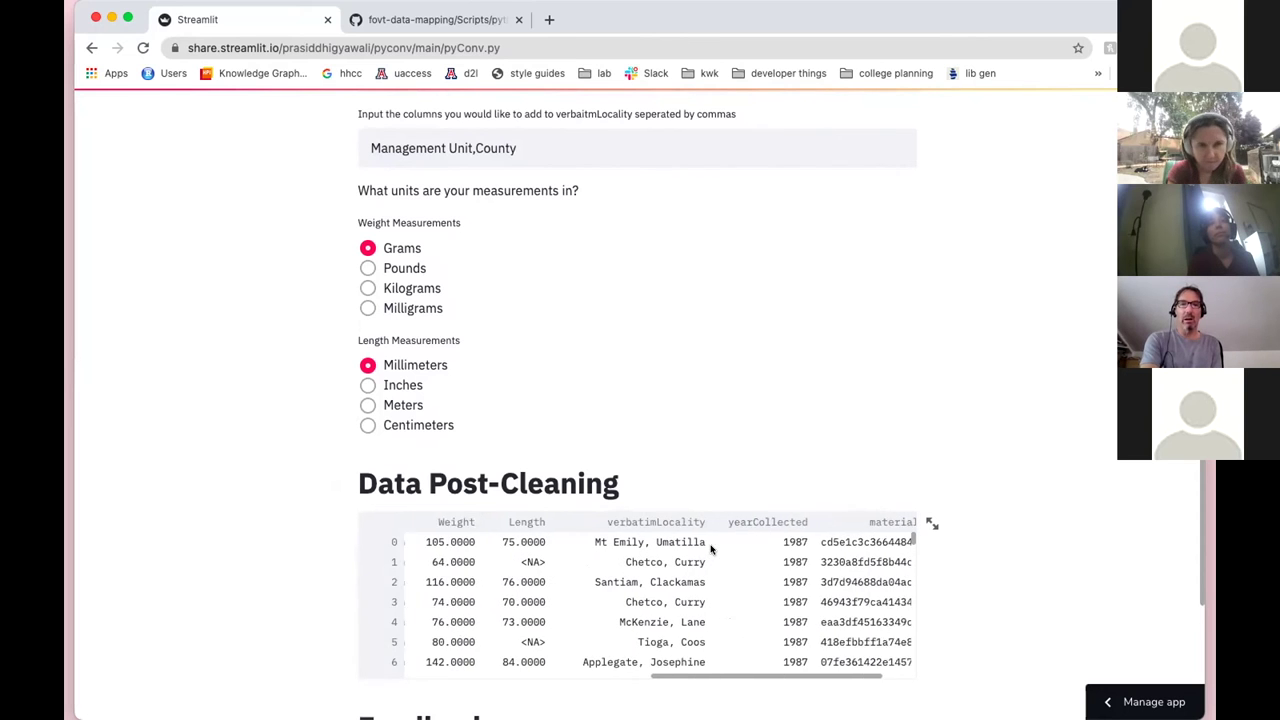
- Enable the Data Melt function and enter Weight,Length as the columns storing the weight and length measurements
{"action": "scroll", "coordinate": [290, 360], "scroll_direction": "up", "scroll_amount": 3}
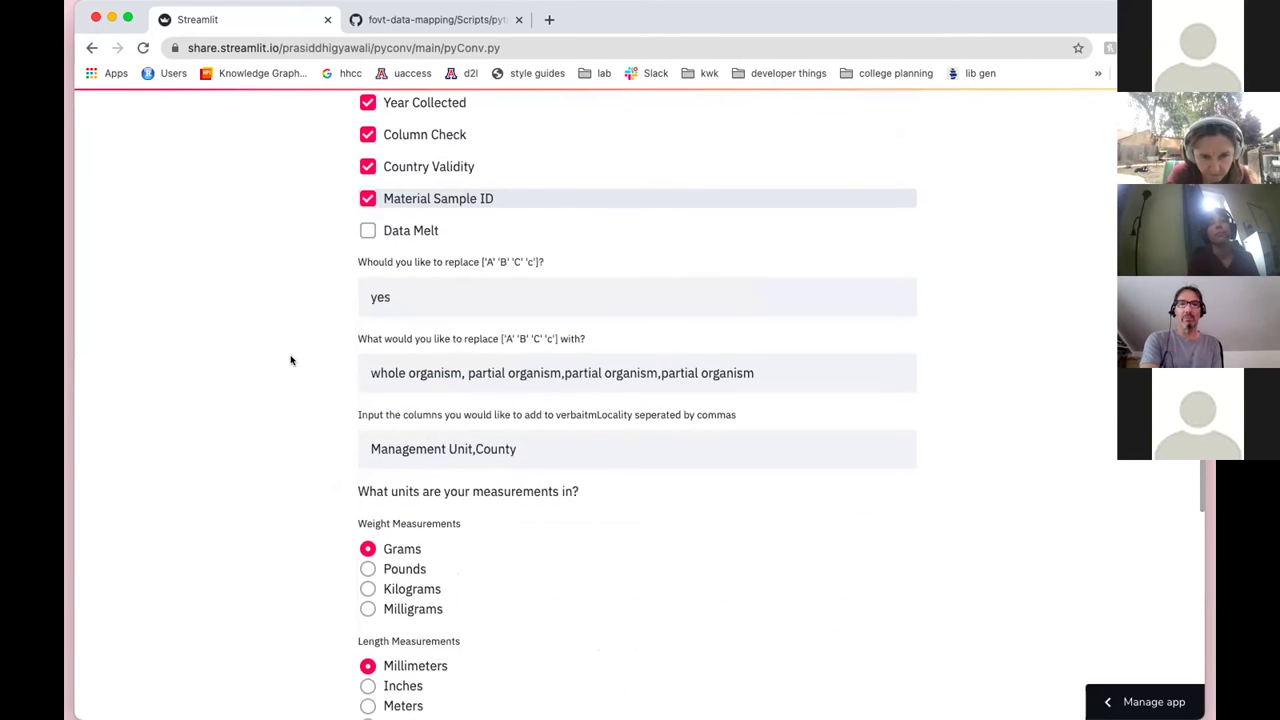
{"action": "scroll", "coordinate": [290, 360], "scroll_direction": "up", "scroll_amount": 1}
{"action": "left_click", "coordinate": [368, 274]}
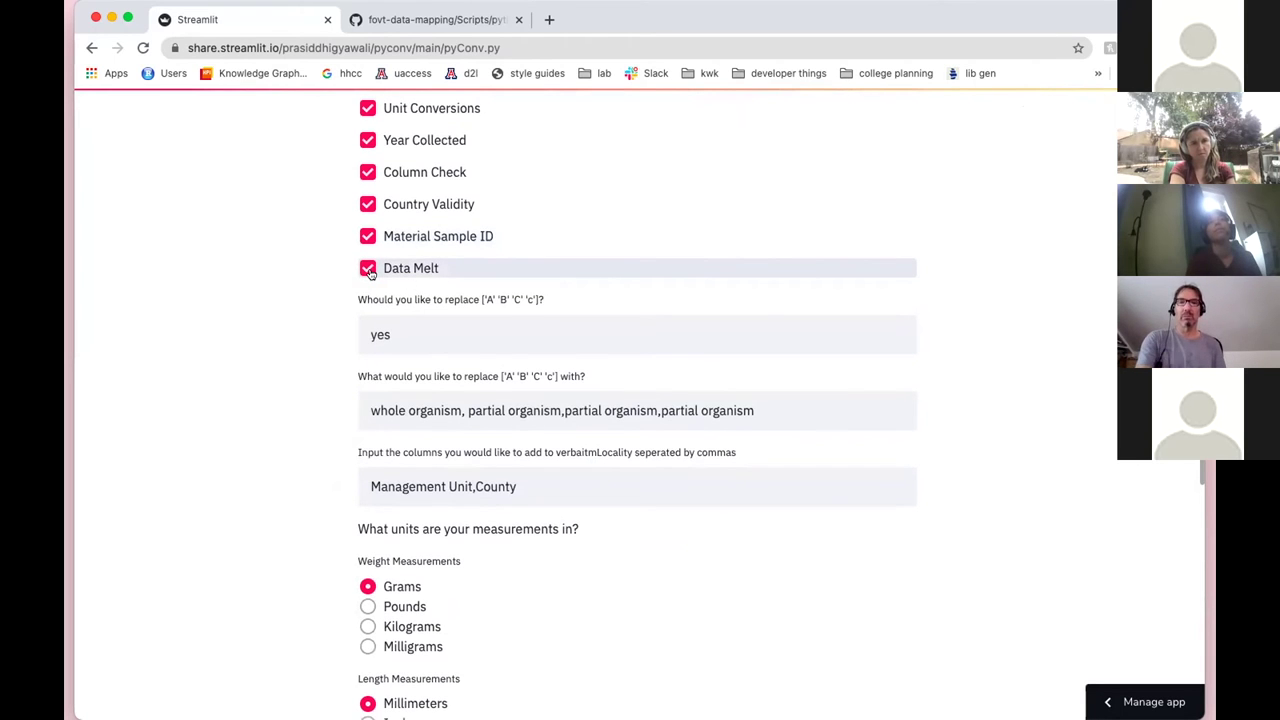
{"action": "scroll", "coordinate": [305, 399], "scroll_direction": "down", "scroll_amount": 3}
{"action": "scroll", "coordinate": [305, 399], "scroll_direction": "up", "scroll_amount": 2}
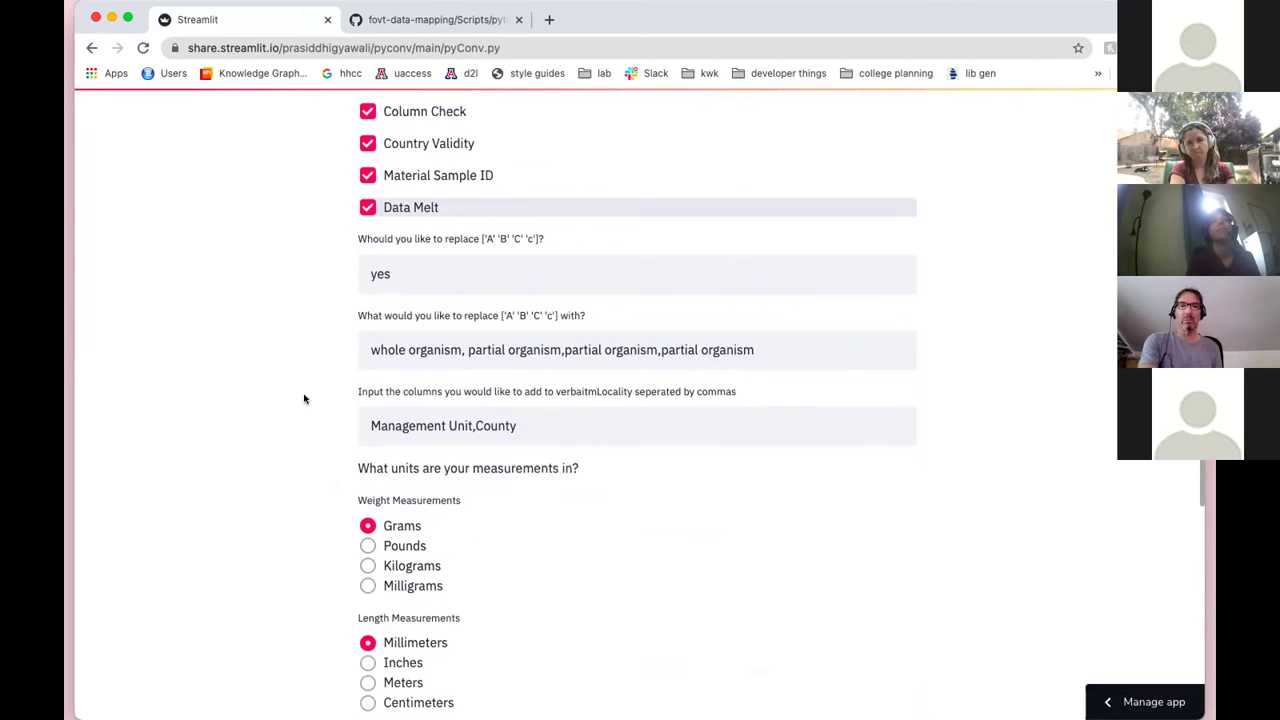
{"action": "scroll", "coordinate": [305, 399], "scroll_direction": "down", "scroll_amount": 5}
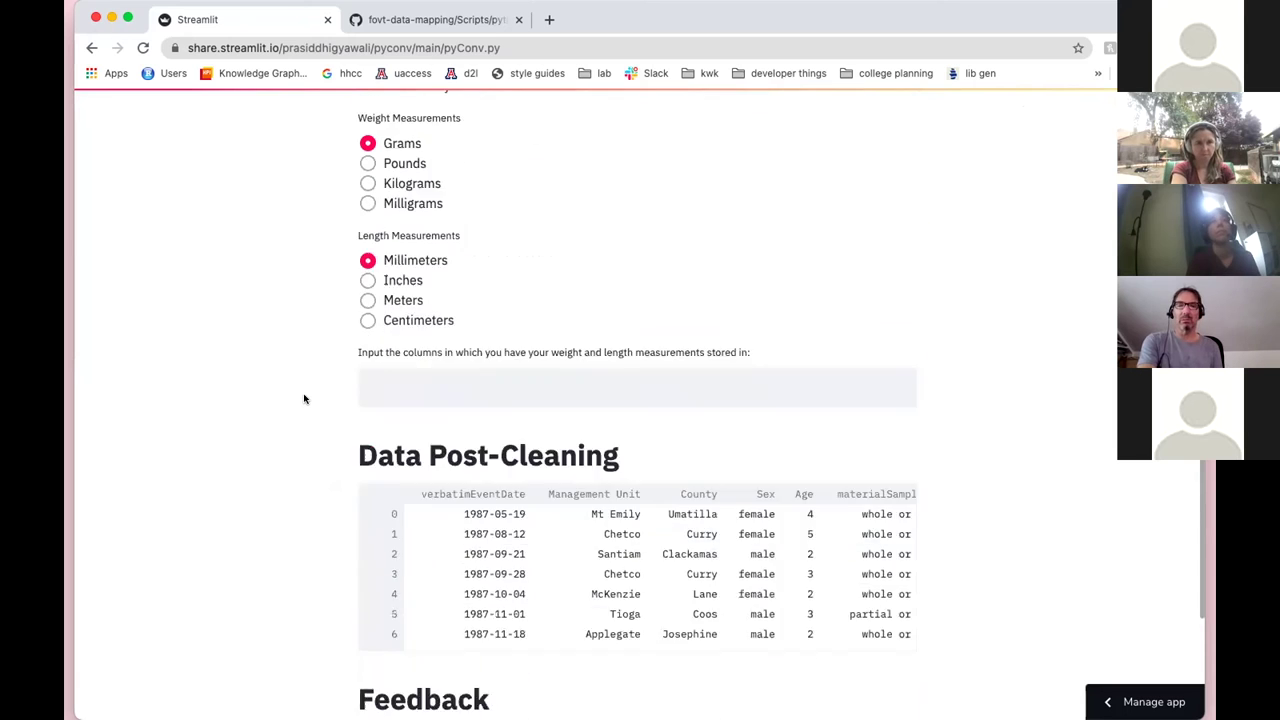
{"action": "scroll", "coordinate": [305, 399], "scroll_direction": "up", "scroll_amount": 1}
{"action": "scroll", "coordinate": [305, 399], "scroll_direction": "down", "scroll_amount": 2}
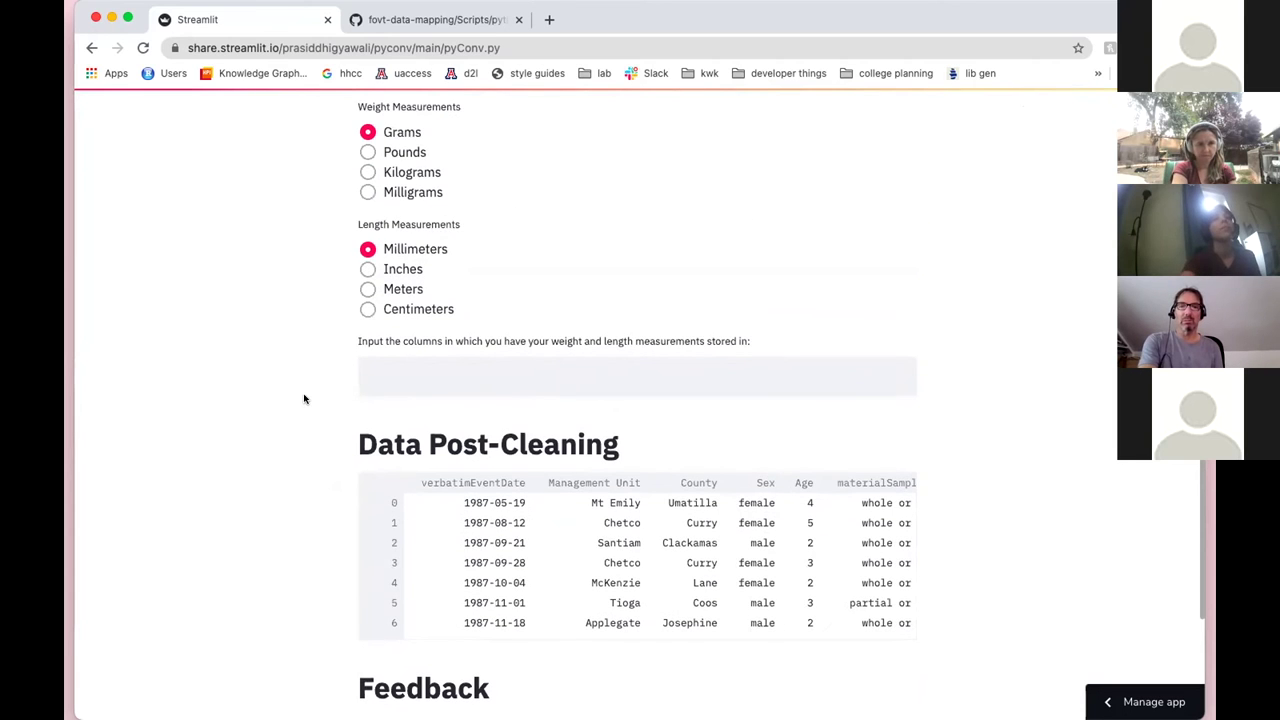
{"action": "left_click", "coordinate": [462, 299]}
{"action": "type", "text": "Weight,Length"}
{"action": "key", "text": "Return"}
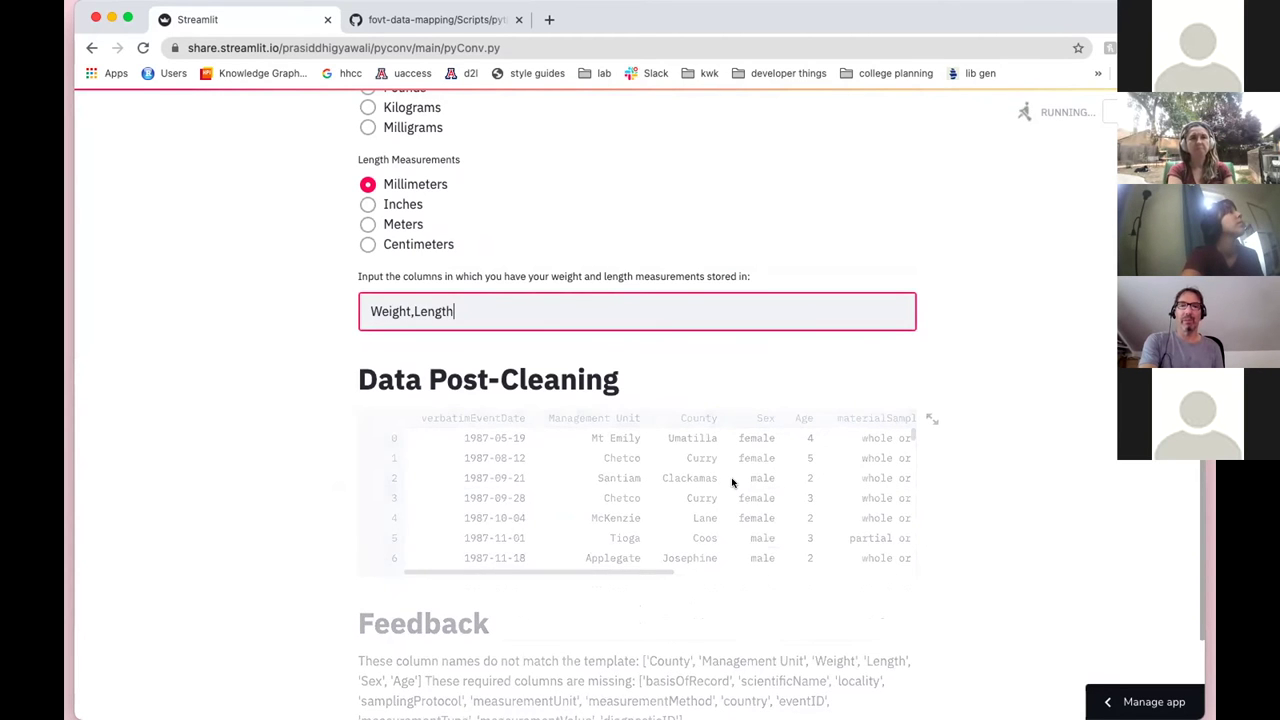
- Check the measurementType and measurementValue columns through the rows of the post-cleaning table
{"action": "scroll", "coordinate": [732, 483], "scroll_direction": "right", "scroll_amount": 10}
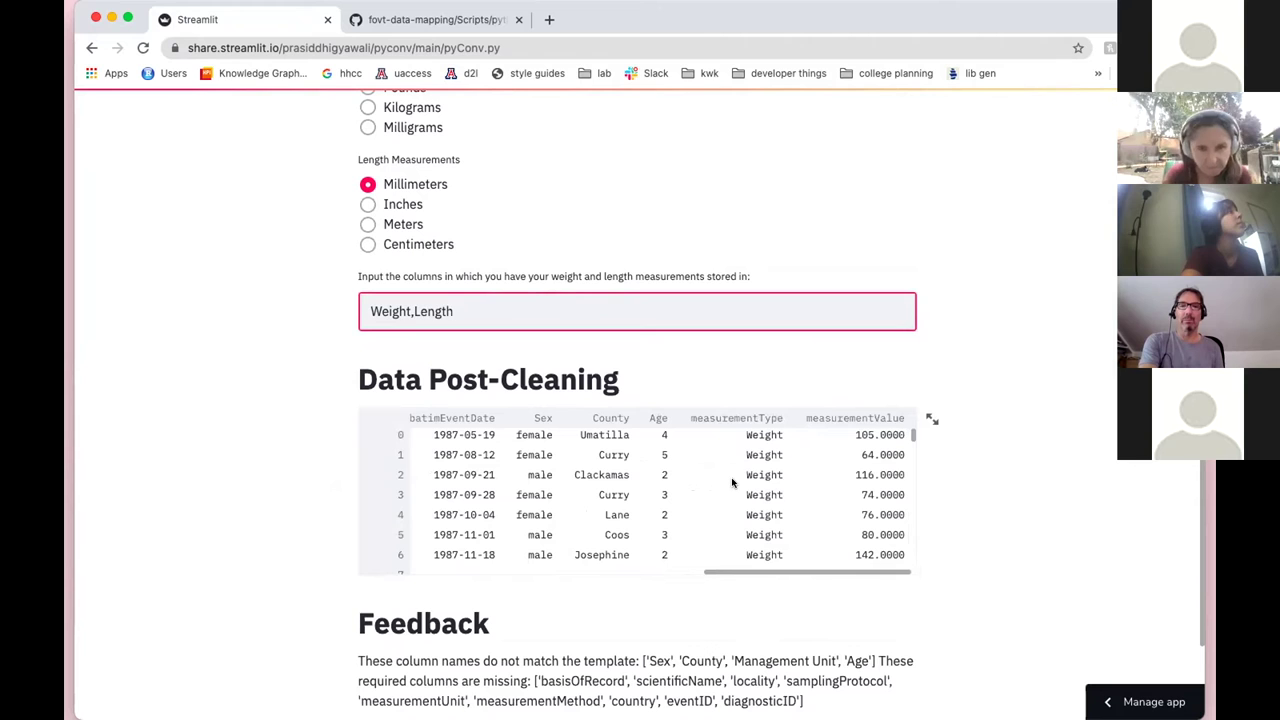
{"action": "scroll", "coordinate": [760, 488], "scroll_direction": "down", "scroll_amount": 3}
{"action": "scroll", "coordinate": [760, 488], "scroll_direction": "down", "scroll_amount": 8}
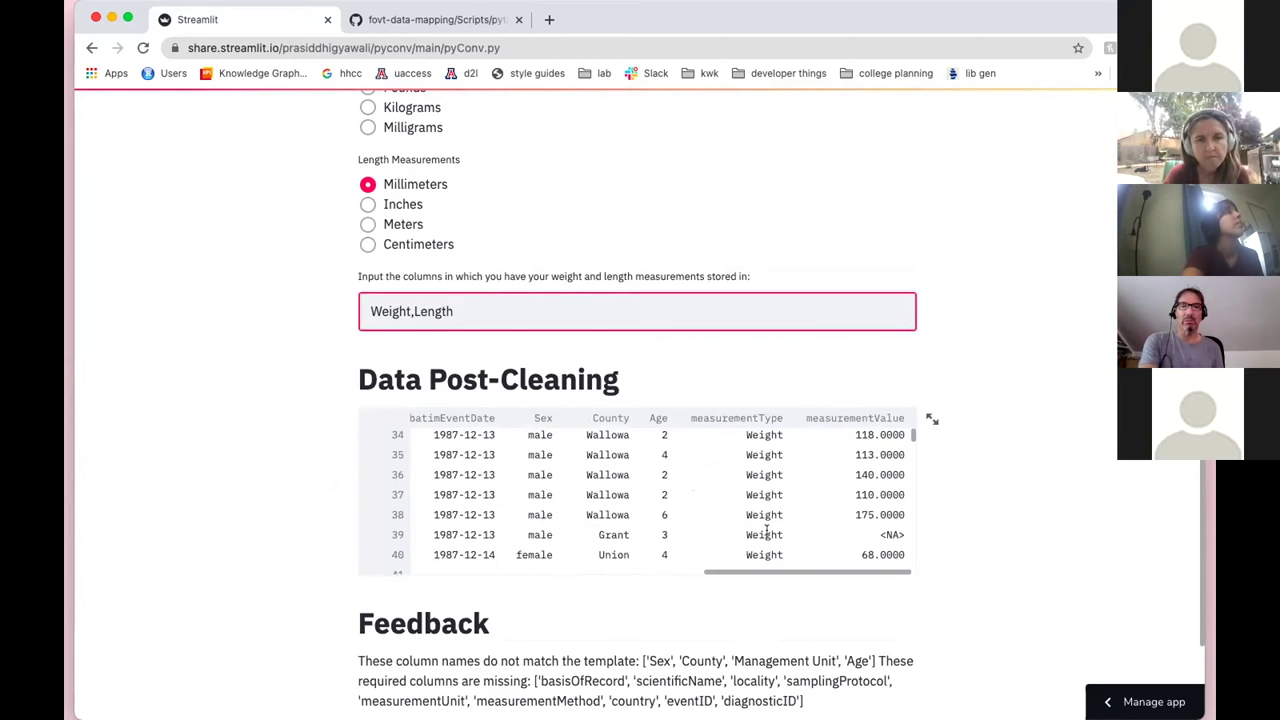
{"action": "scroll", "coordinate": [766, 530], "scroll_direction": "down", "scroll_amount": 2}
{"action": "scroll", "coordinate": [770, 540], "scroll_direction": "up", "scroll_amount": 15}
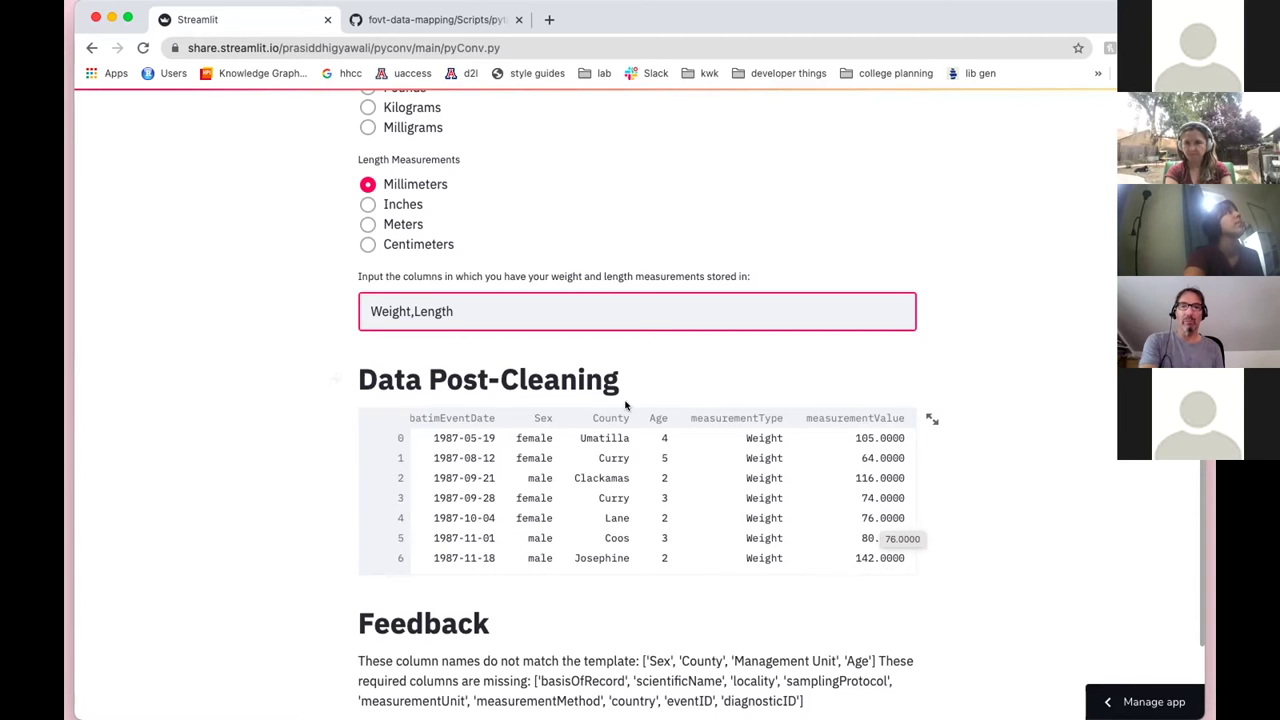
- Review the measurement unit settings, the melted post-cleaning table and the feedback on column names and missing columns
{"action": "scroll", "coordinate": [314, 309], "scroll_direction": "up", "scroll_amount": 5}
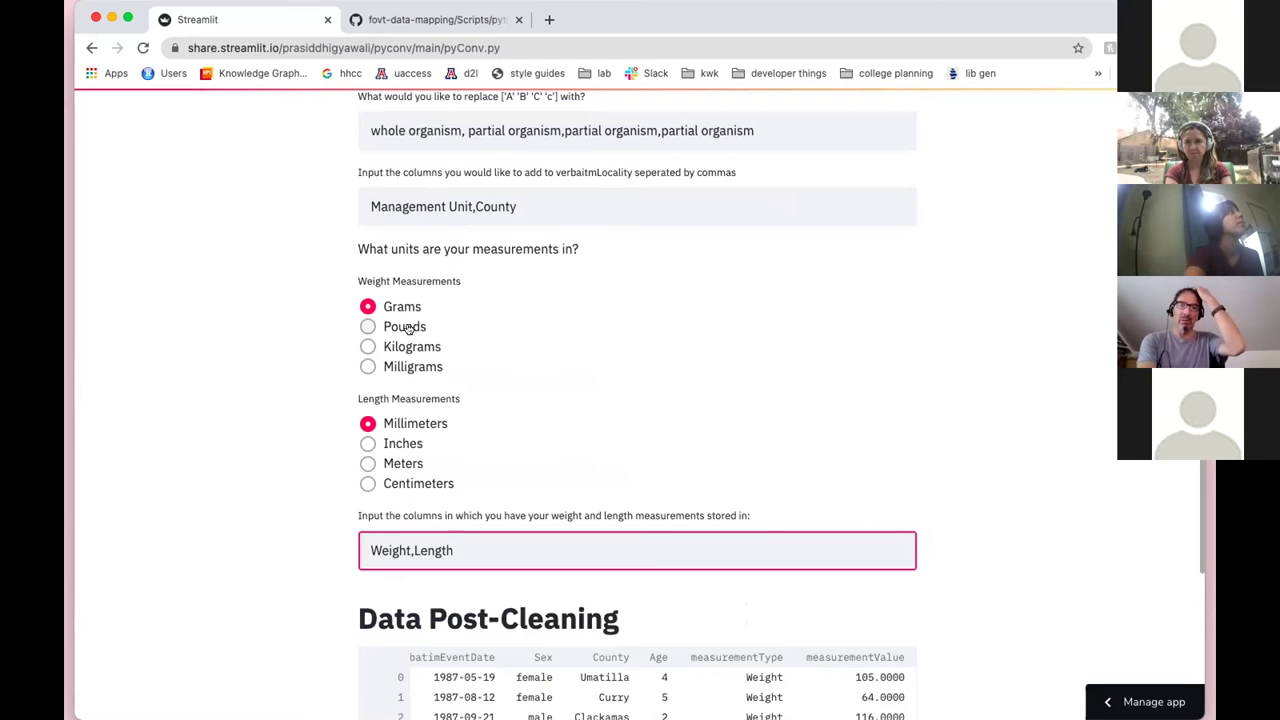
{"action": "scroll", "coordinate": [263, 534], "scroll_direction": "down", "scroll_amount": 5}
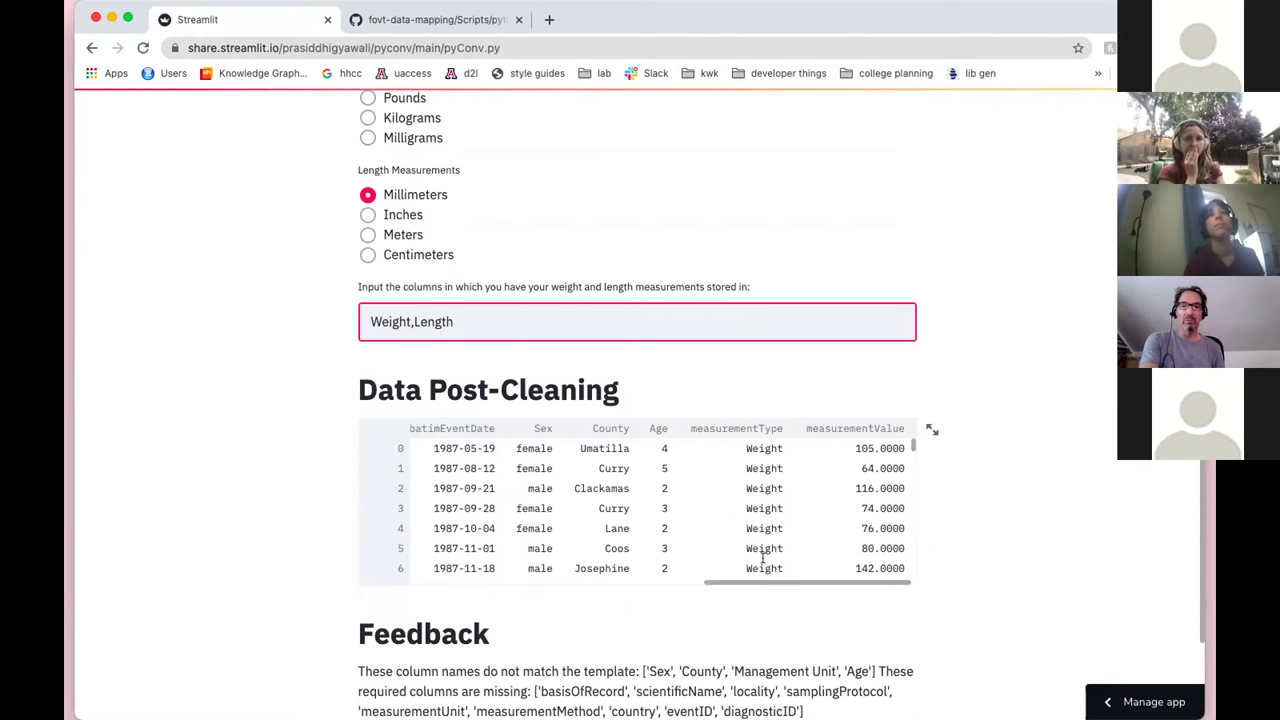
{"action": "scroll", "coordinate": [770, 490], "scroll_direction": "down", "scroll_amount": 2}
{"action": "scroll", "coordinate": [714, 623], "scroll_direction": "up", "scroll_amount": 3}
{"action": "scroll", "coordinate": [671, 523], "scroll_direction": "up", "scroll_amount": 6}
{"action": "scroll", "coordinate": [671, 523], "scroll_direction": "down", "scroll_amount": 5}
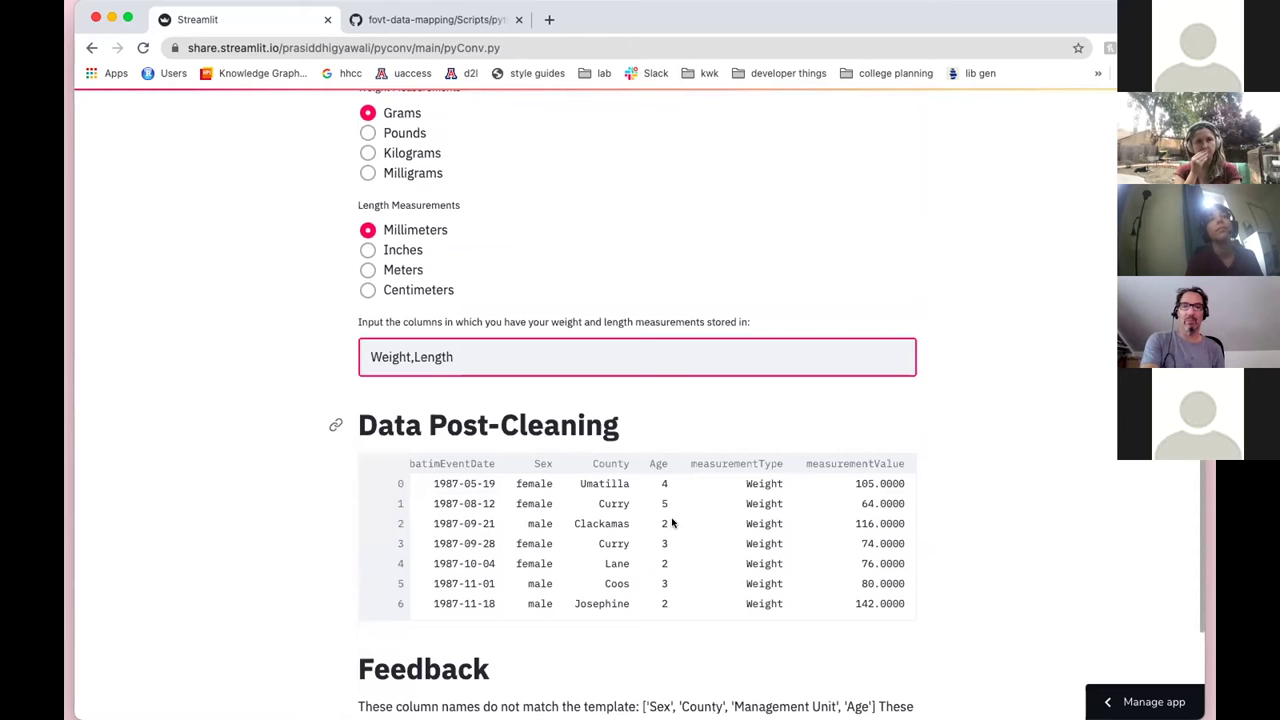
{"action": "scroll", "coordinate": [663, 545], "scroll_direction": "up", "scroll_amount": 5}
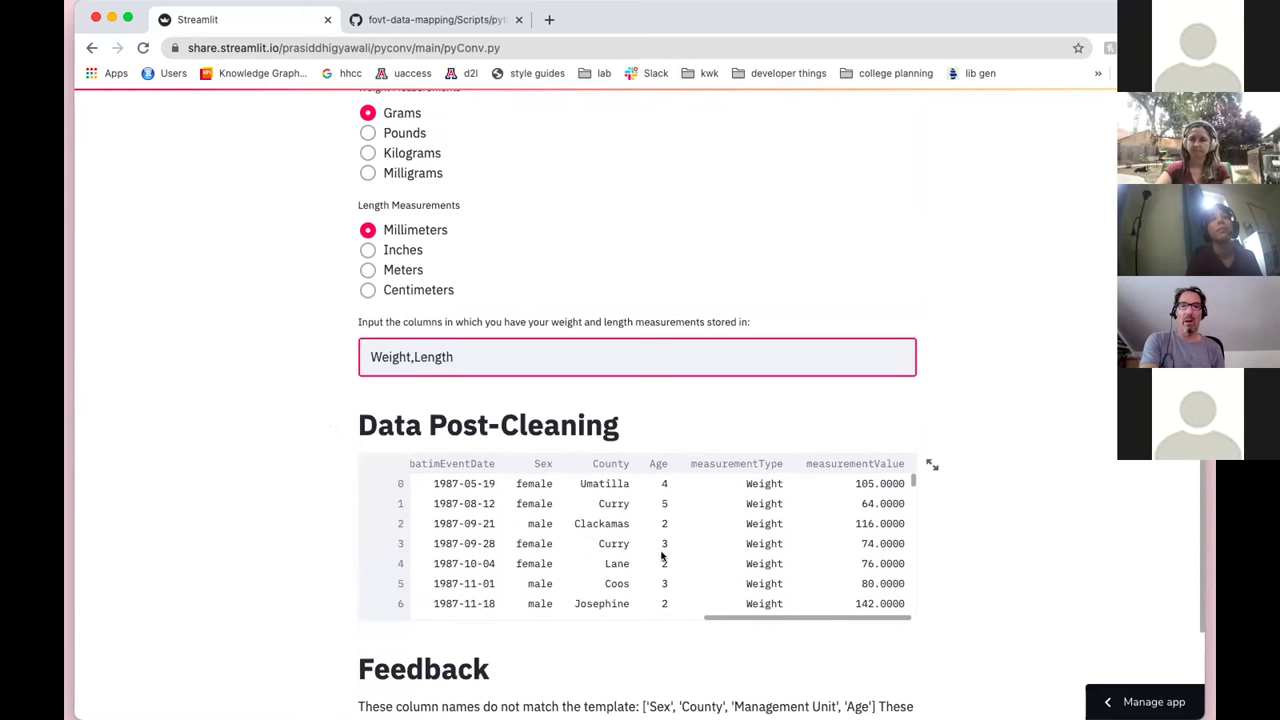
{"action": "scroll", "coordinate": [203, 609], "scroll_direction": "down", "scroll_amount": 3}
{"action": "scroll", "coordinate": [491, 411], "scroll_direction": "up", "scroll_amount": 8}
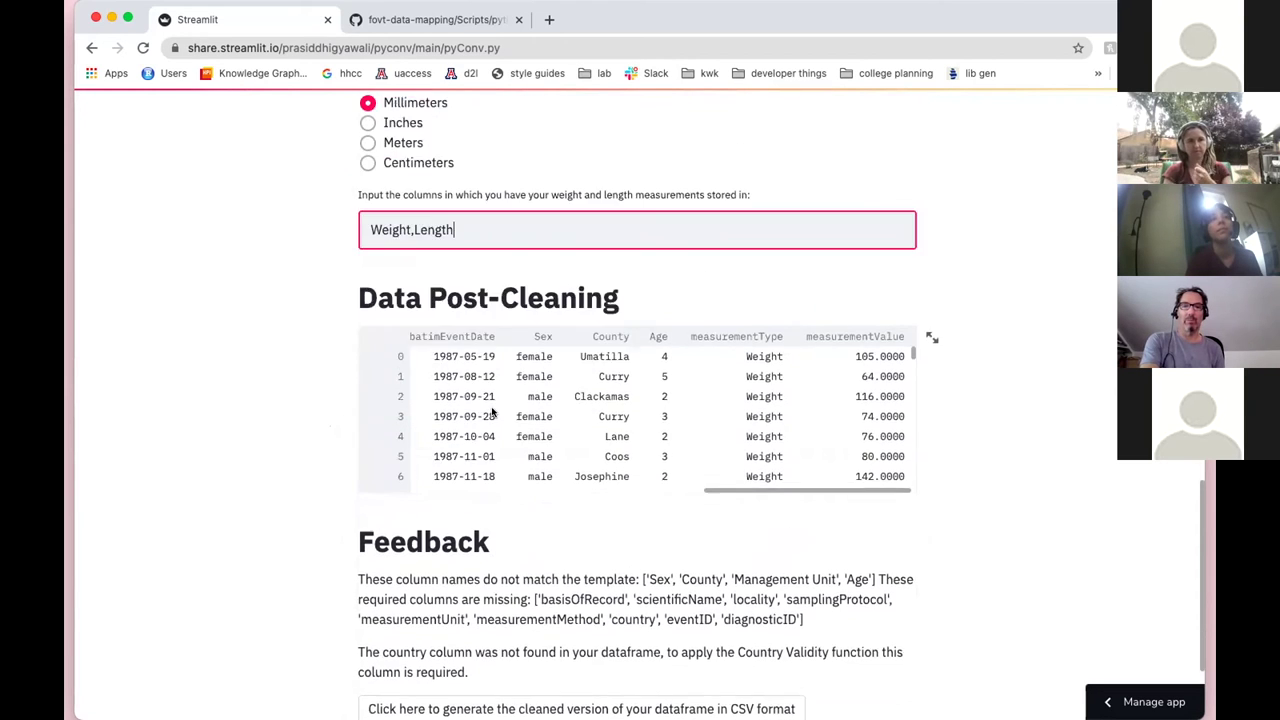
- Compare the pre-cleaning table with the other columns of the post-cleaning table, and review the selected functions and their settings
{"action": "scroll", "coordinate": [491, 411], "scroll_direction": "up", "scroll_amount": 4}
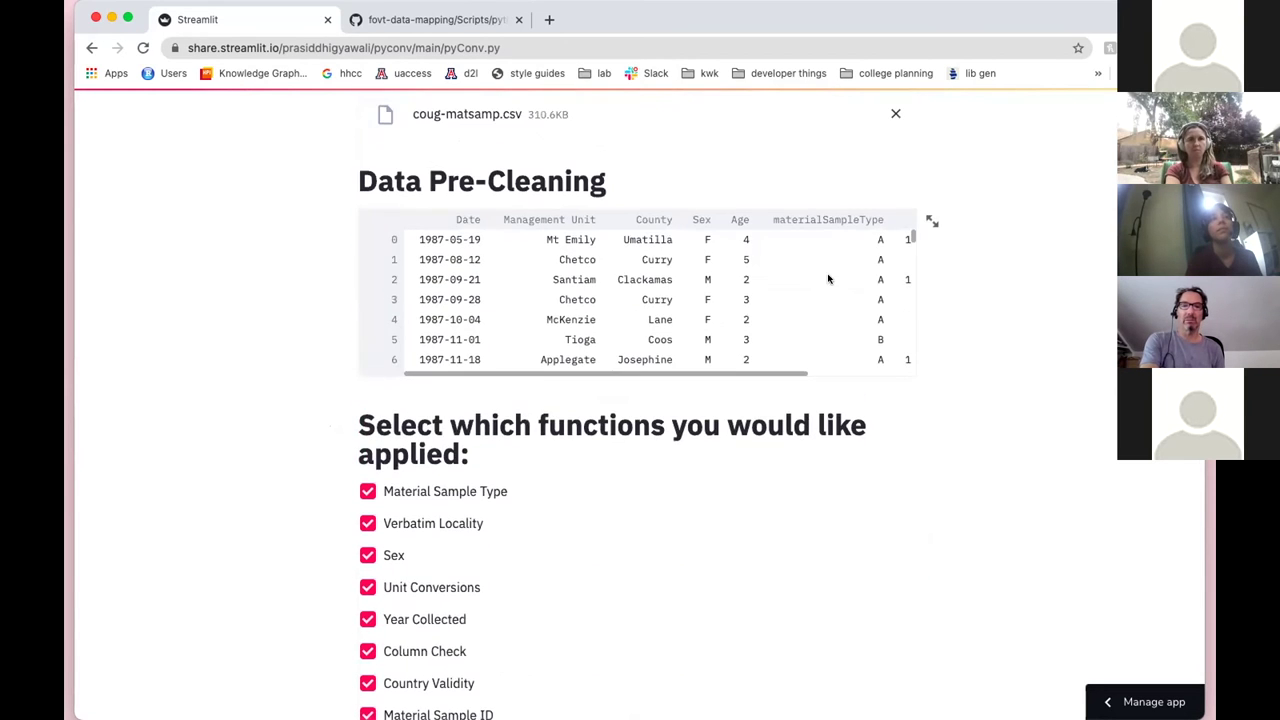
{"action": "scroll", "coordinate": [803, 446], "scroll_direction": "down", "scroll_amount": 10}
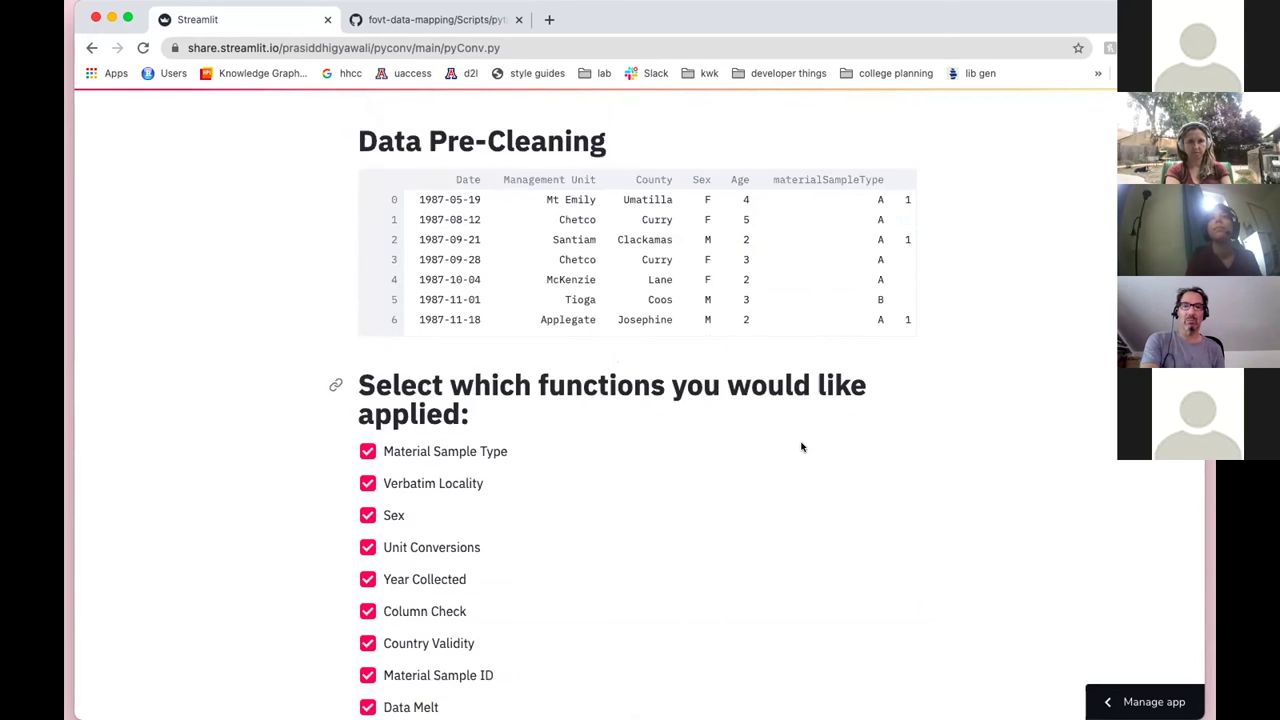
{"action": "scroll", "coordinate": [801, 446], "scroll_direction": "down", "scroll_amount": 4}
{"action": "scroll", "coordinate": [603, 301], "scroll_direction": "left", "scroll_amount": 5}
{"action": "scroll", "coordinate": [603, 301], "scroll_direction": "left", "scroll_amount": 3}
{"action": "scroll", "coordinate": [603, 301], "scroll_direction": "left", "scroll_amount": 4}
{"action": "scroll", "coordinate": [329, 394], "scroll_direction": "up", "scroll_amount": 3}
{"action": "scroll", "coordinate": [329, 394], "scroll_direction": "up", "scroll_amount": 7}
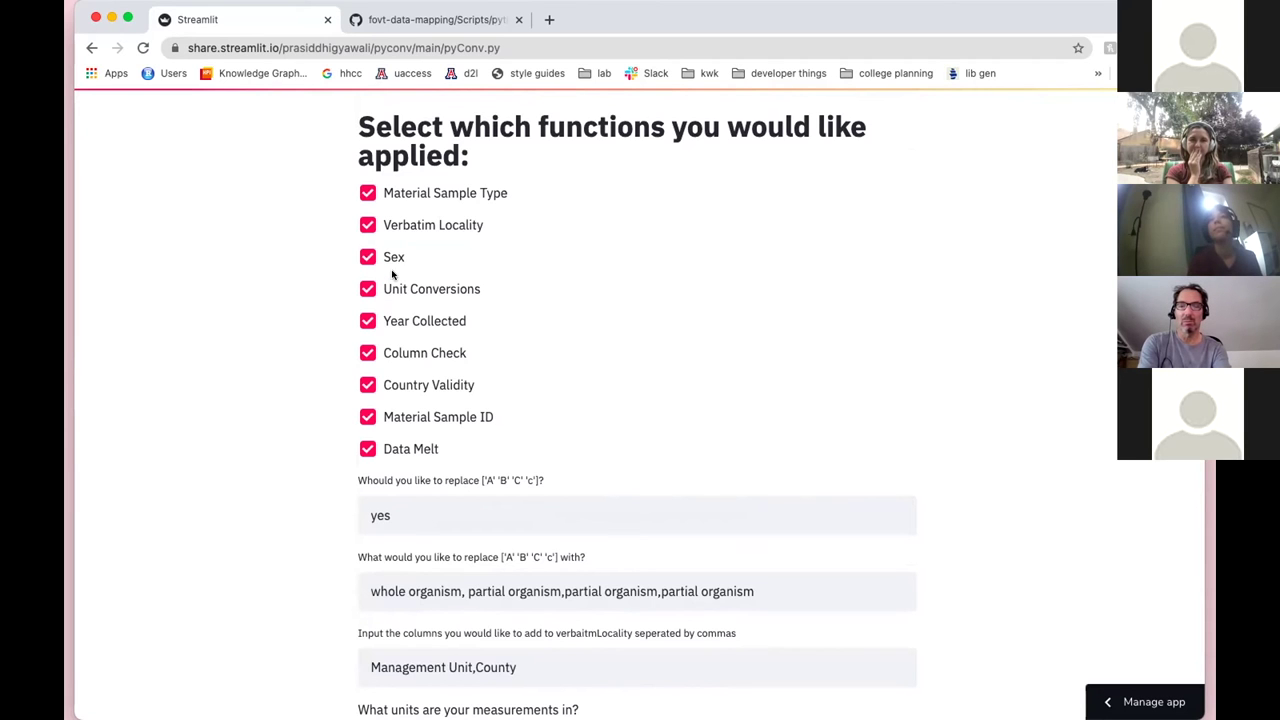
{"action": "scroll", "coordinate": [317, 406], "scroll_direction": "down", "scroll_amount": 8}
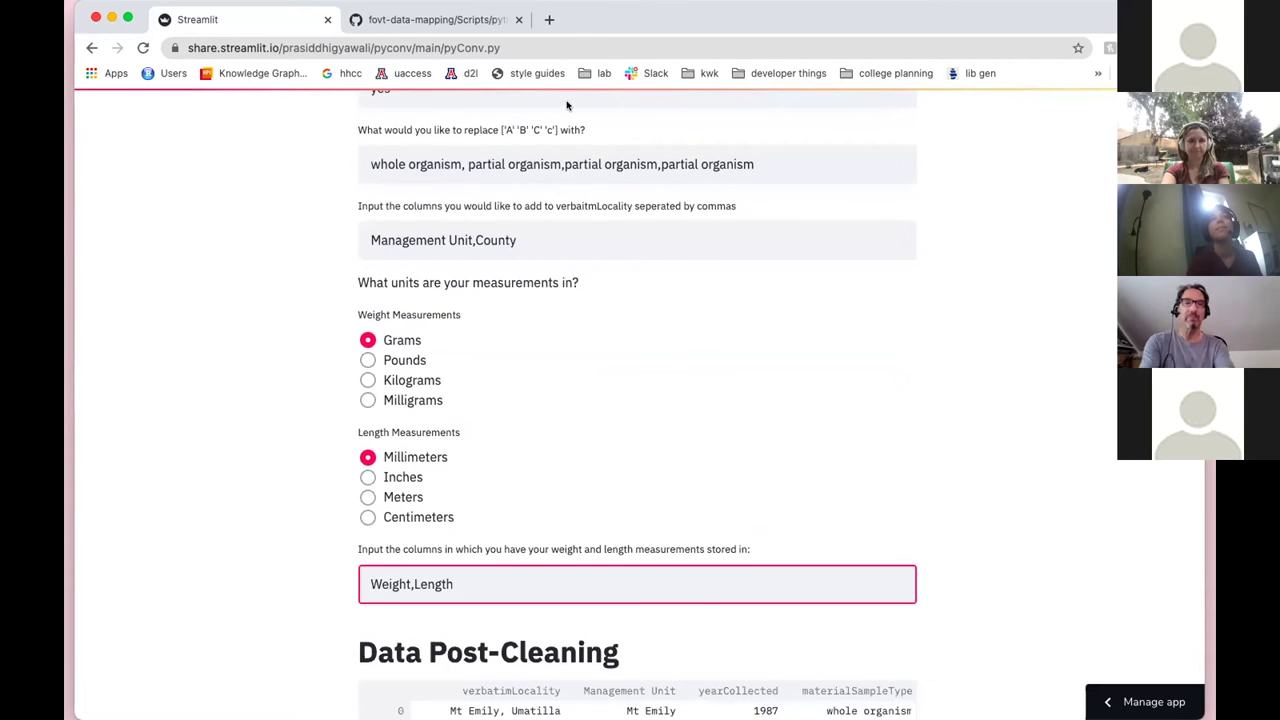